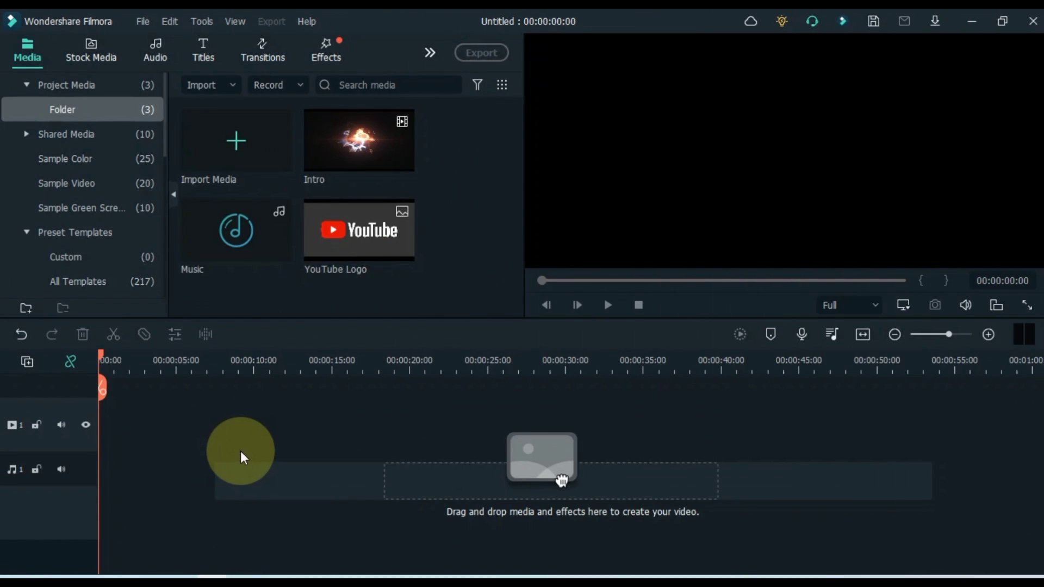
- Import the Intro video, Music track and YouTube Logo image into the Project Media folder
mouse_move(332, 264)
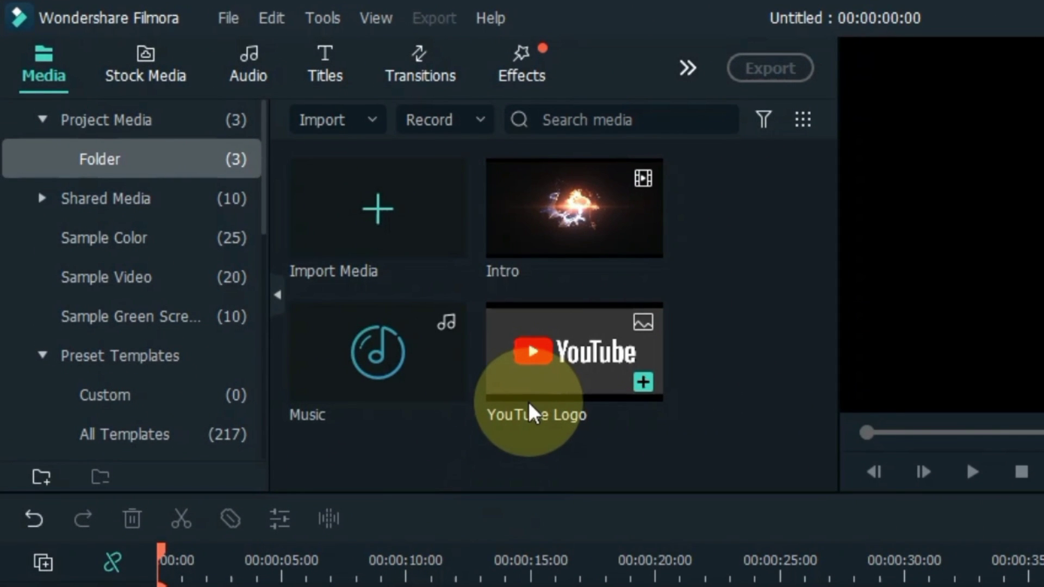
- Put Intro at the start of video track 1, match the project to 1920 x 1080 23.97fps, and fit the timeline
click(565, 238)
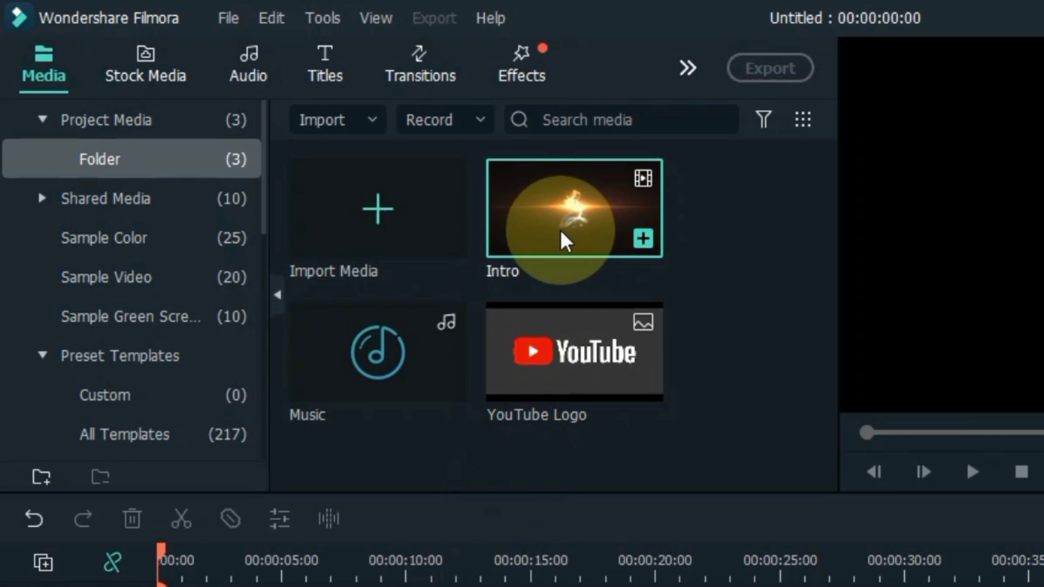
drag(564, 242, 159, 586)
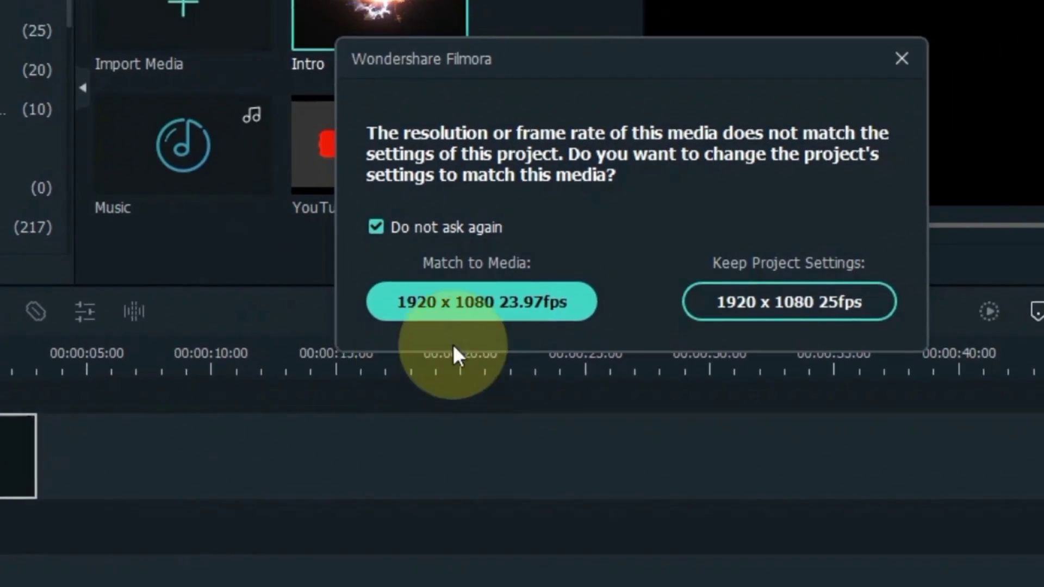
click(676, 188)
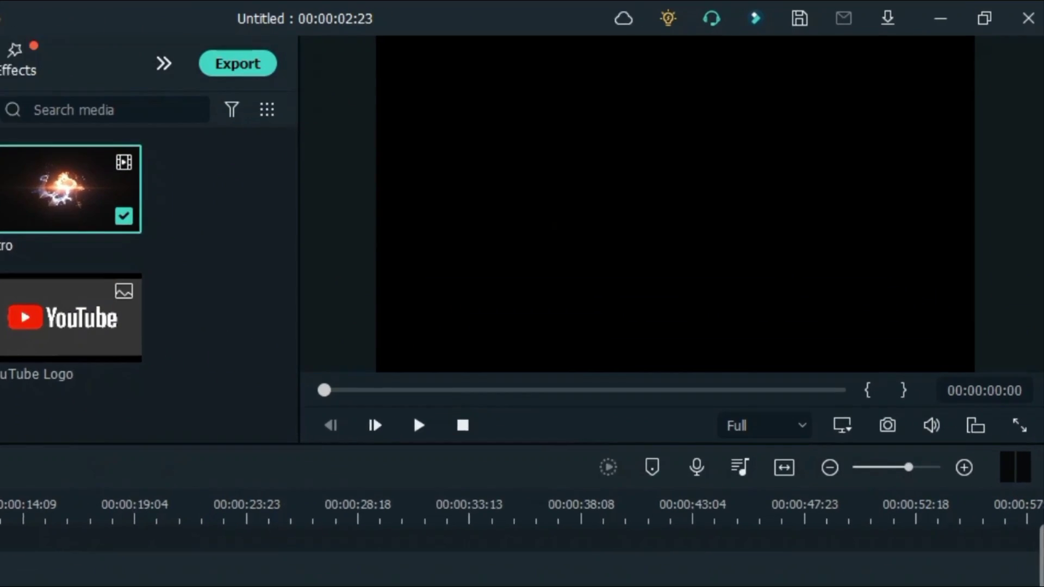
key(space)
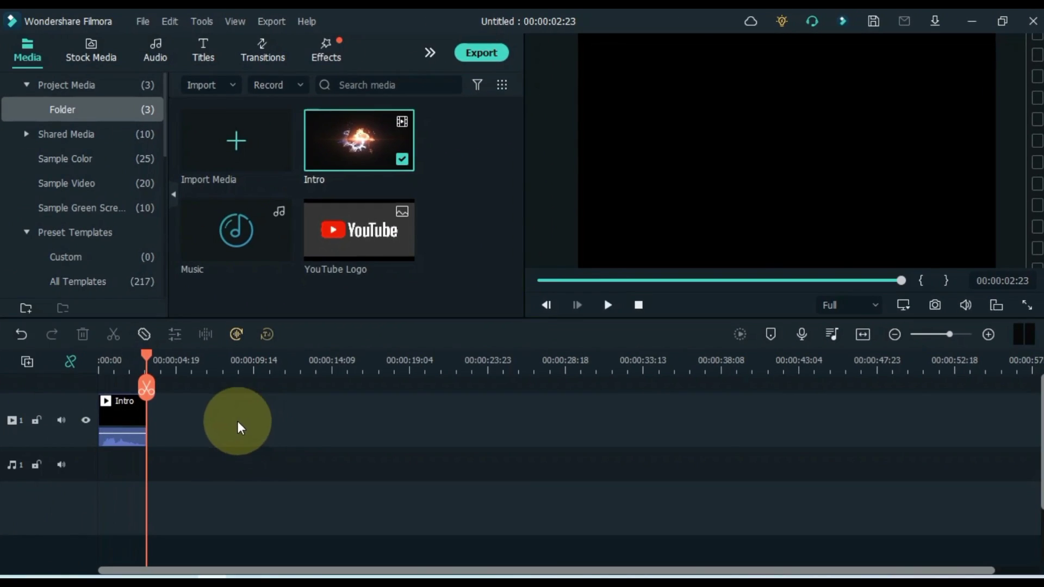
click(862, 334)
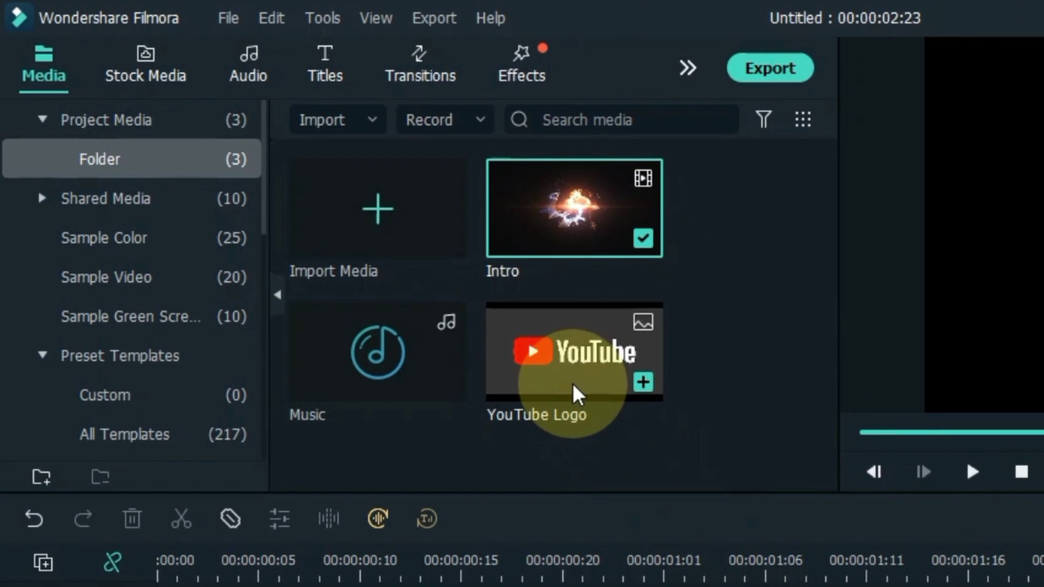
- Place the YouTube Logo image on track 2 above the Intro clip
drag(358, 254, 380, 307)
drag(607, 472, 244, 421)
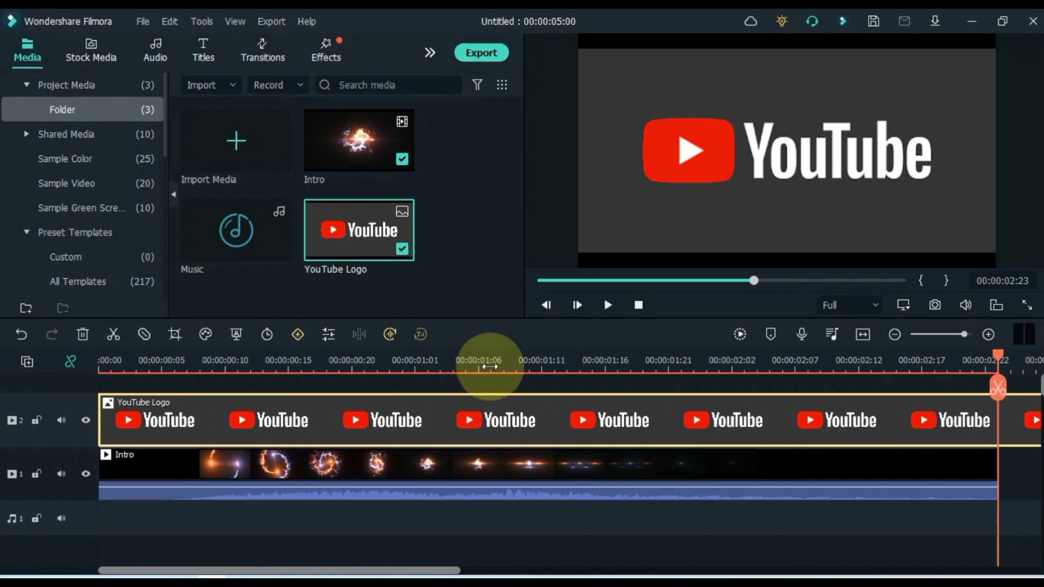
click(729, 347)
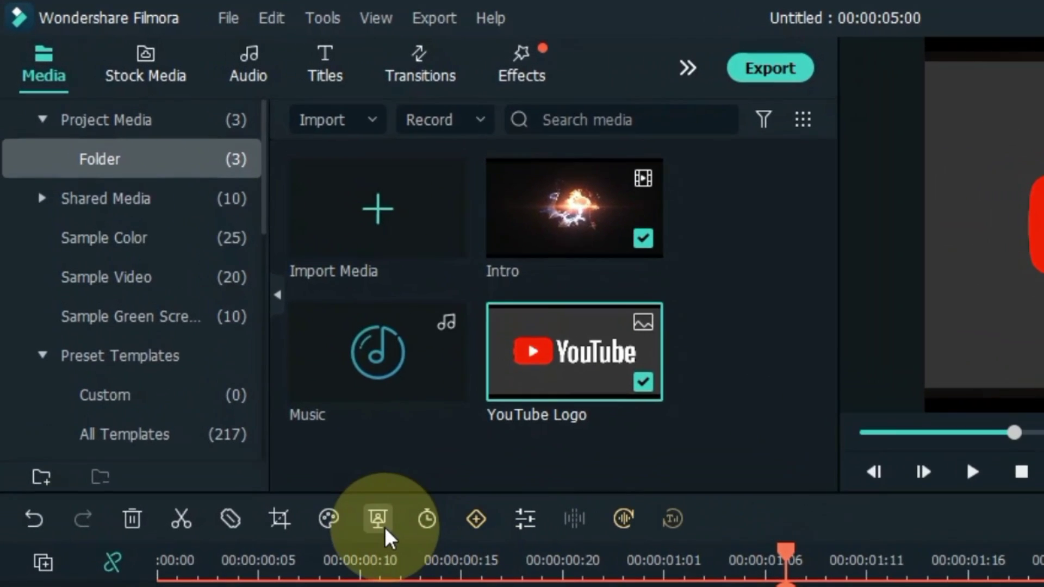
- Chroma-key out the logo's grey background with Tolerance 52 and Edge Thickness 0.94
click(237, 336)
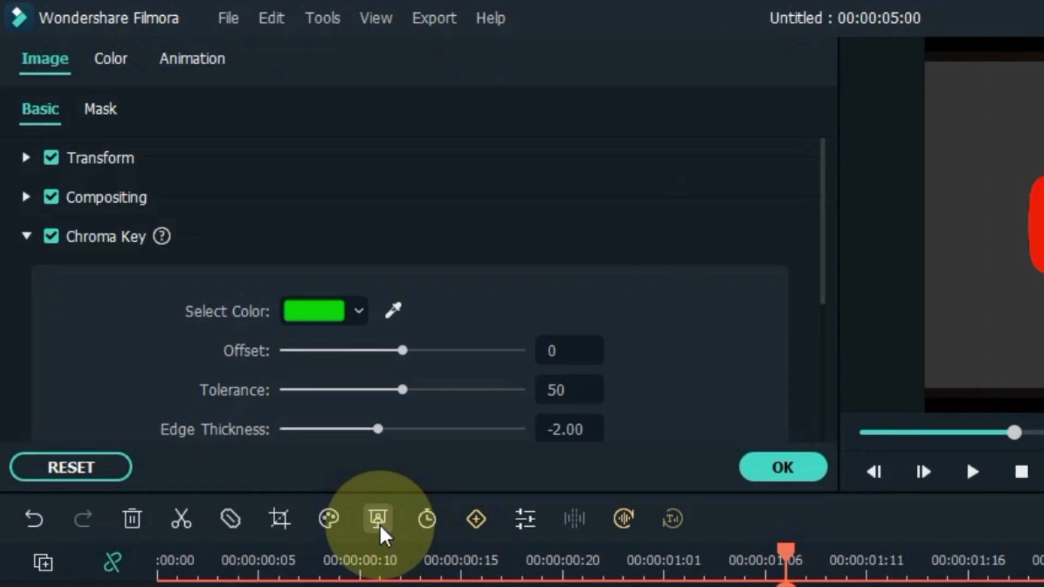
click(393, 311)
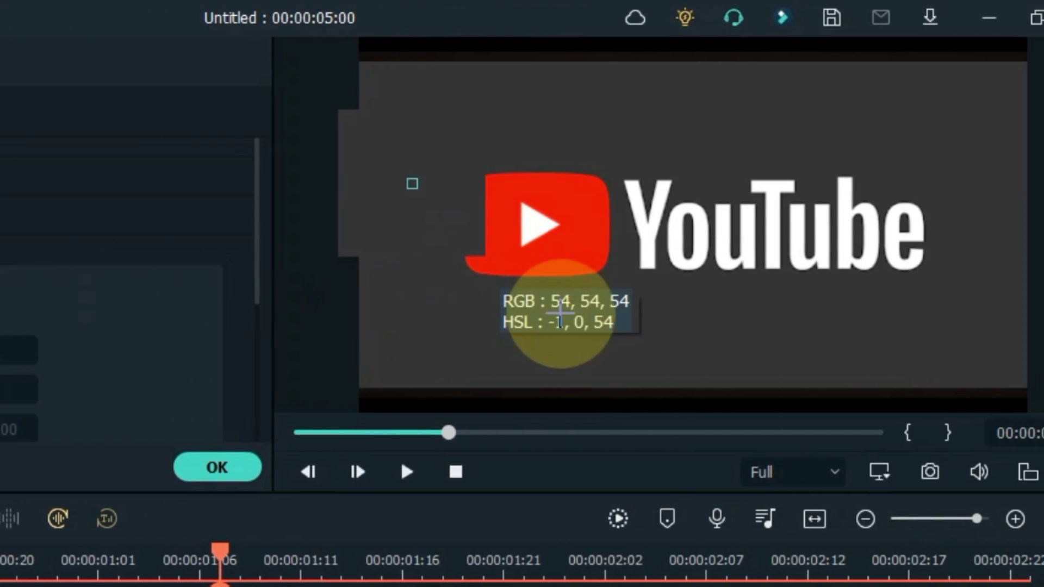
click(1043, 318)
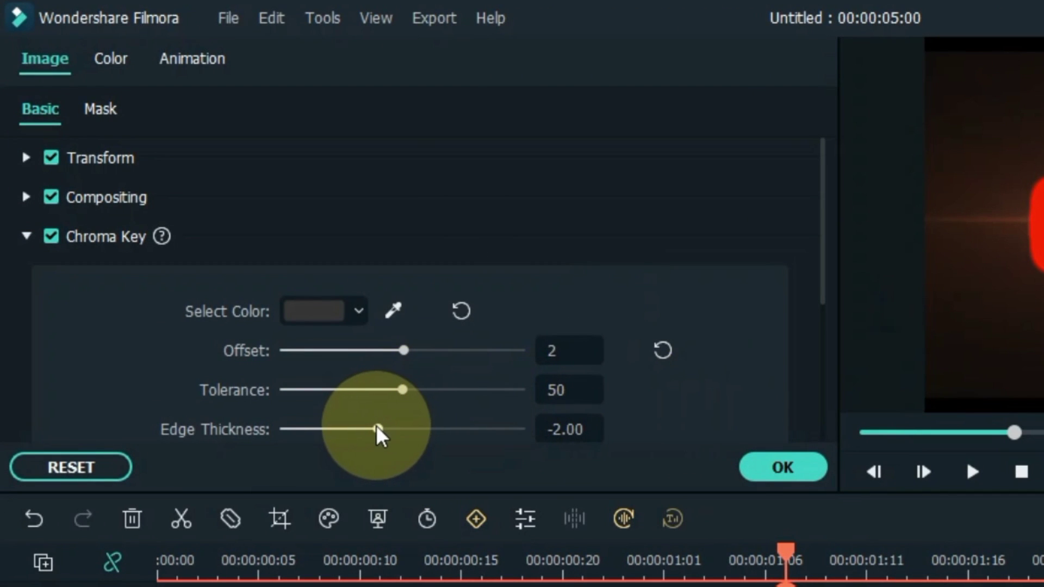
drag(376, 427, 416, 427)
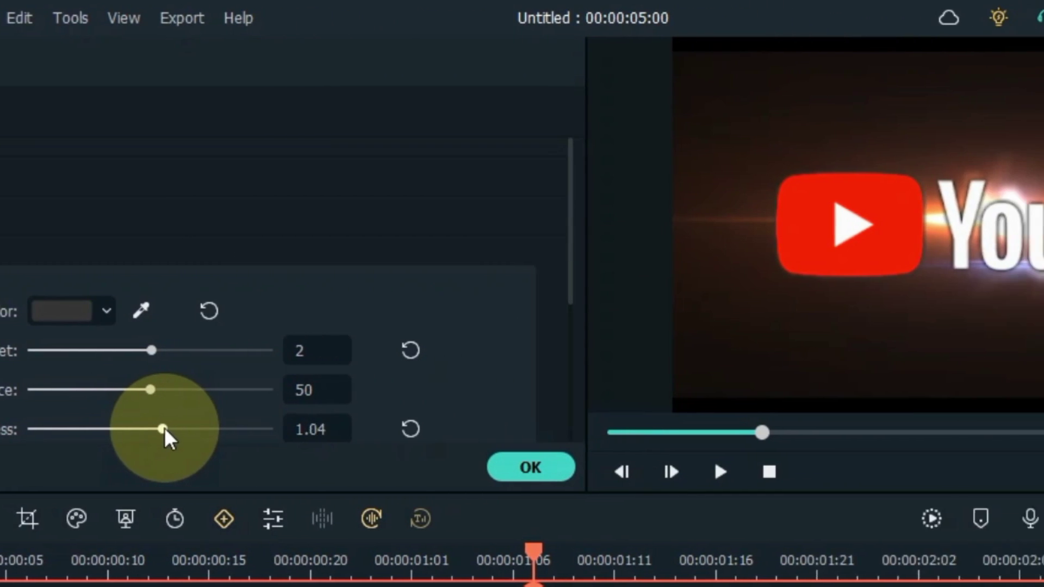
mouse_move(164, 427)
mouse_down()
mouse_move(178, 427)
mouse_move(159, 432)
mouse_up()
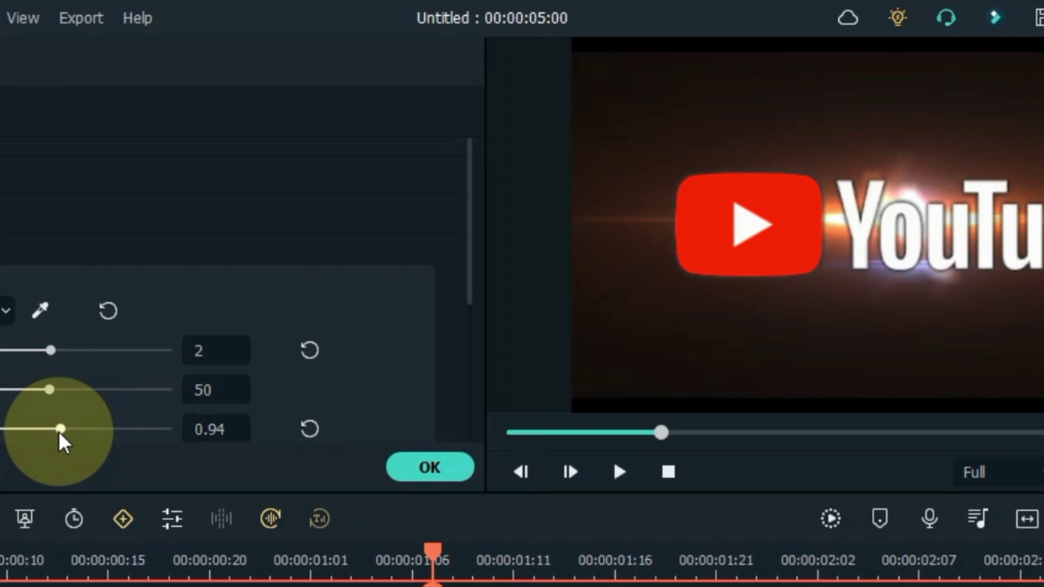
drag(51, 390, 109, 389)
drag(1, 387, 55, 389)
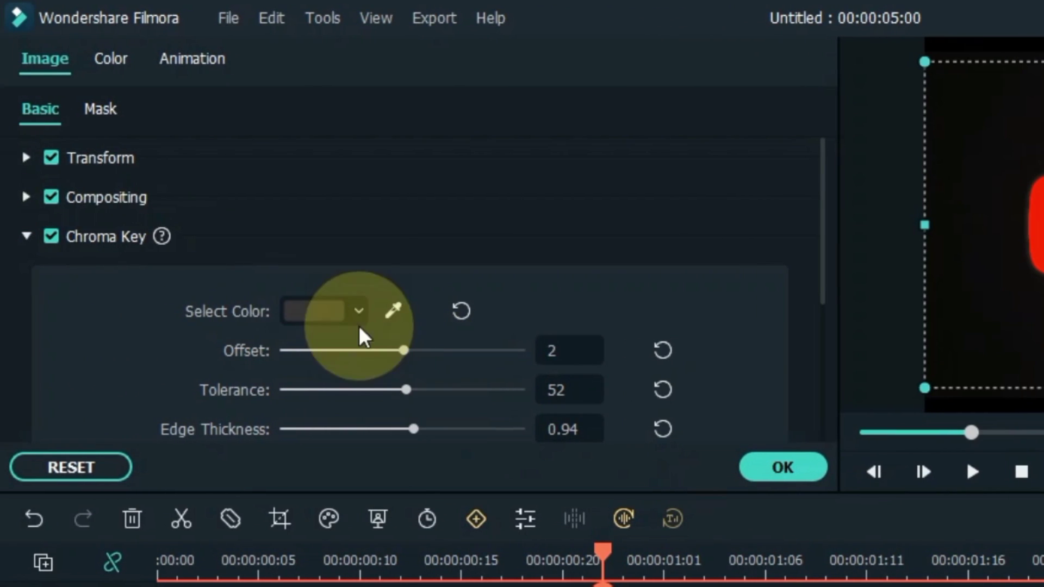
- Scale the logo down to 53% and confirm the edits
click(25, 158)
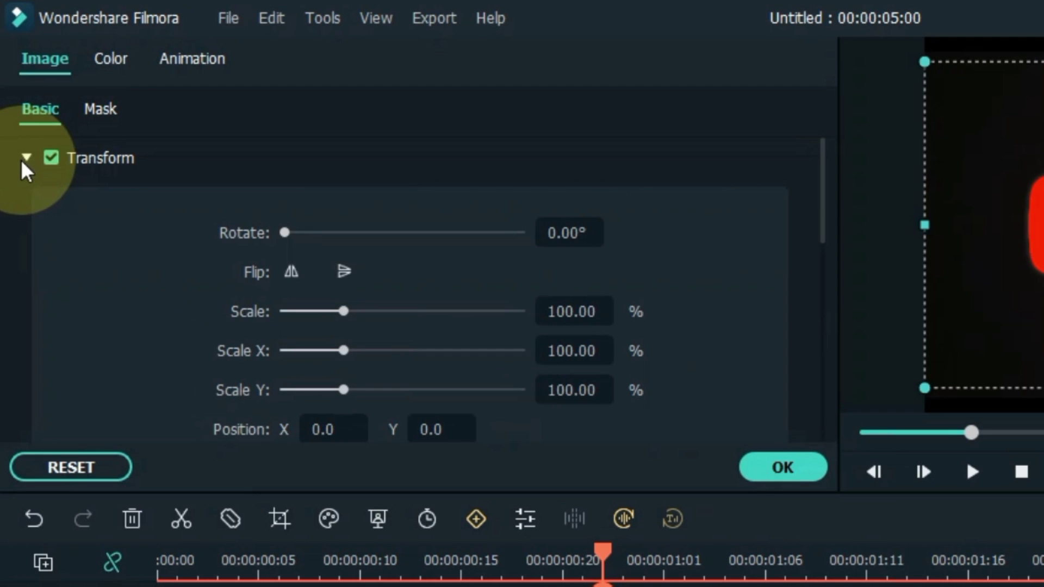
drag(524, 336, 552, 307)
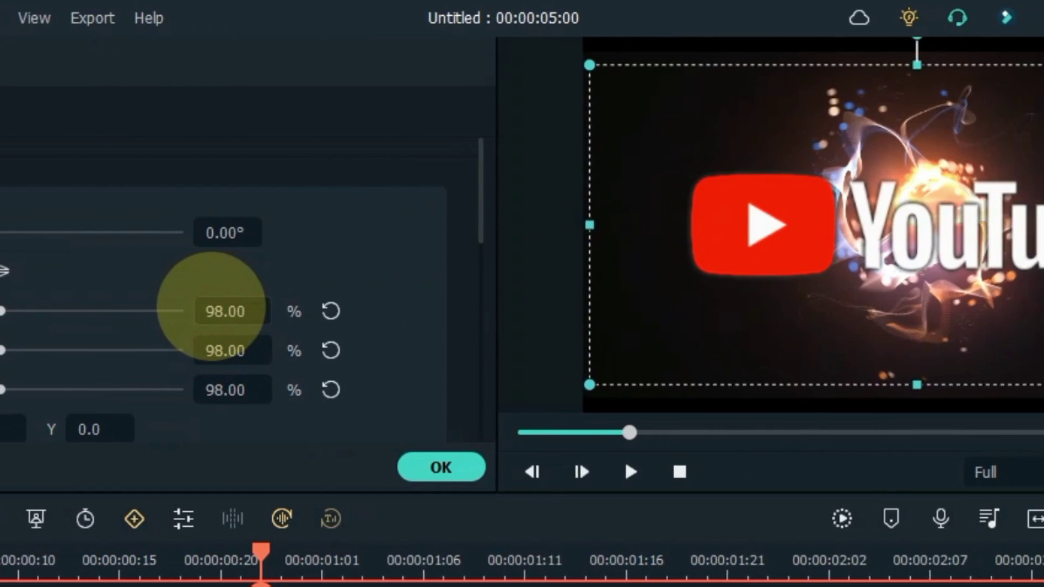
drag(211, 307, 192, 307)
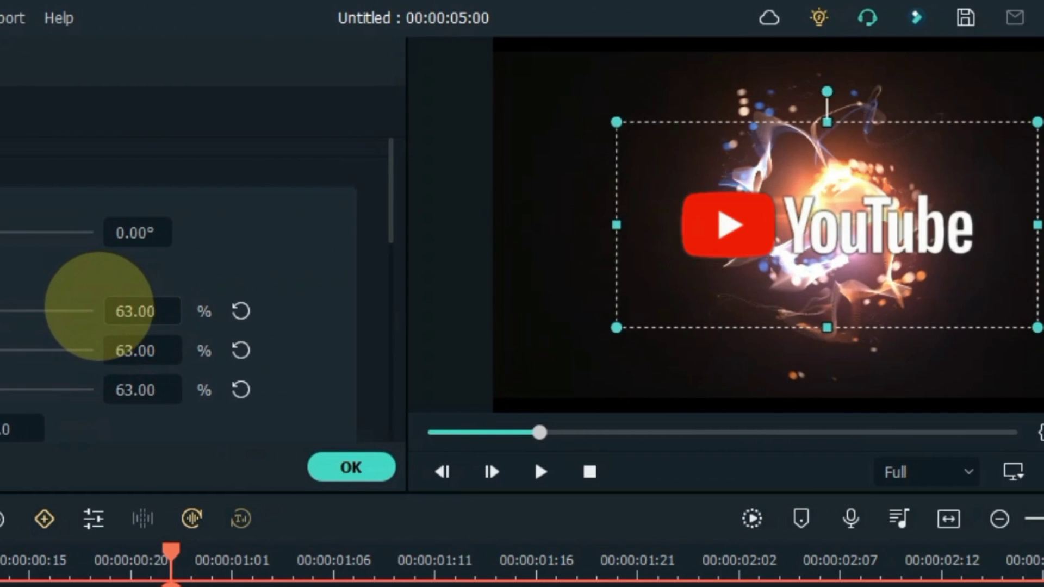
drag(99, 306, 131, 311)
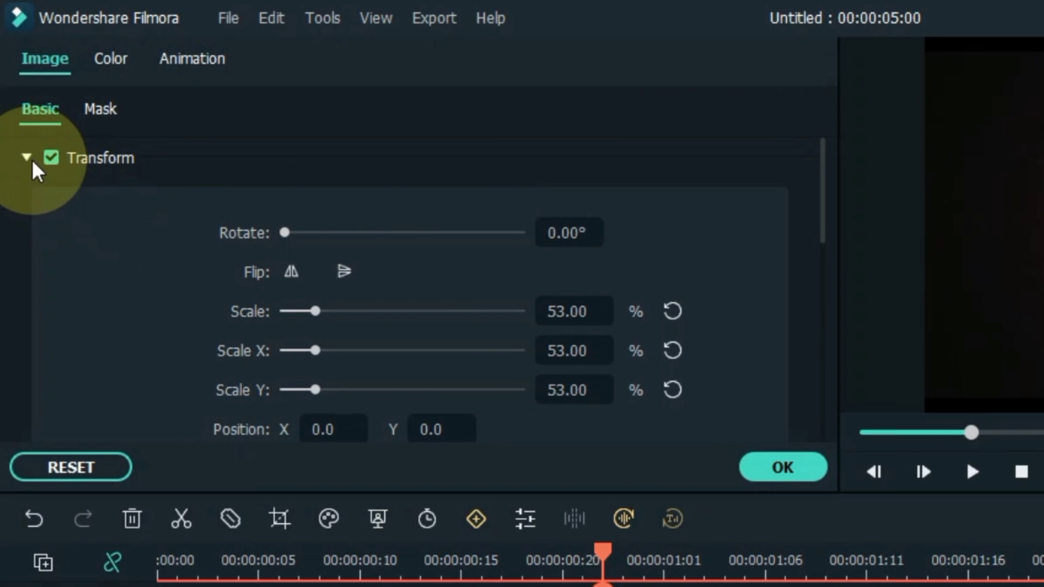
click(26, 157)
click(810, 473)
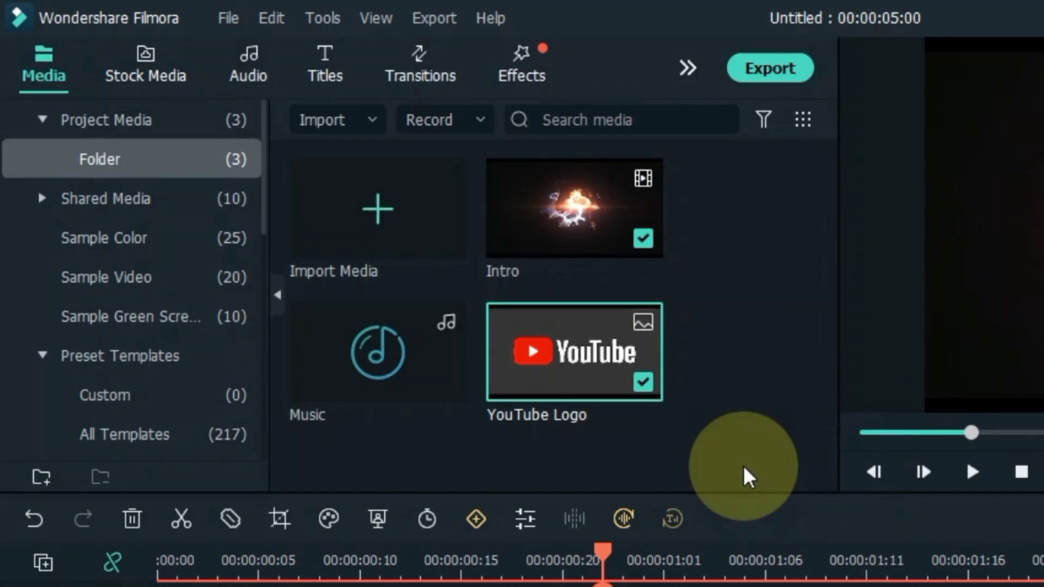
- Add a Default Title on a third track and open its text settings
click(333, 71)
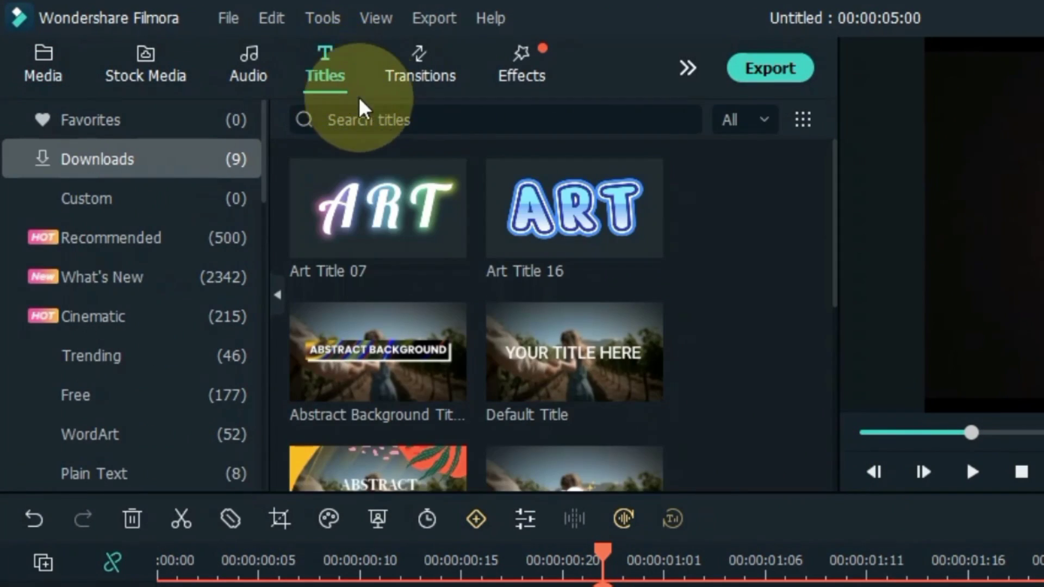
drag(552, 372, 186, 401)
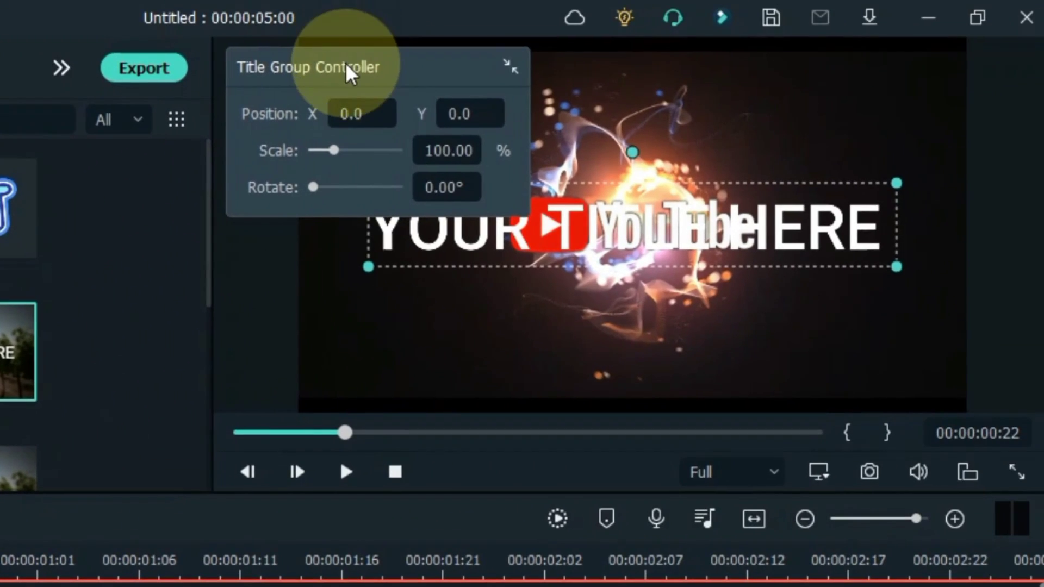
drag(344, 63, 727, 507)
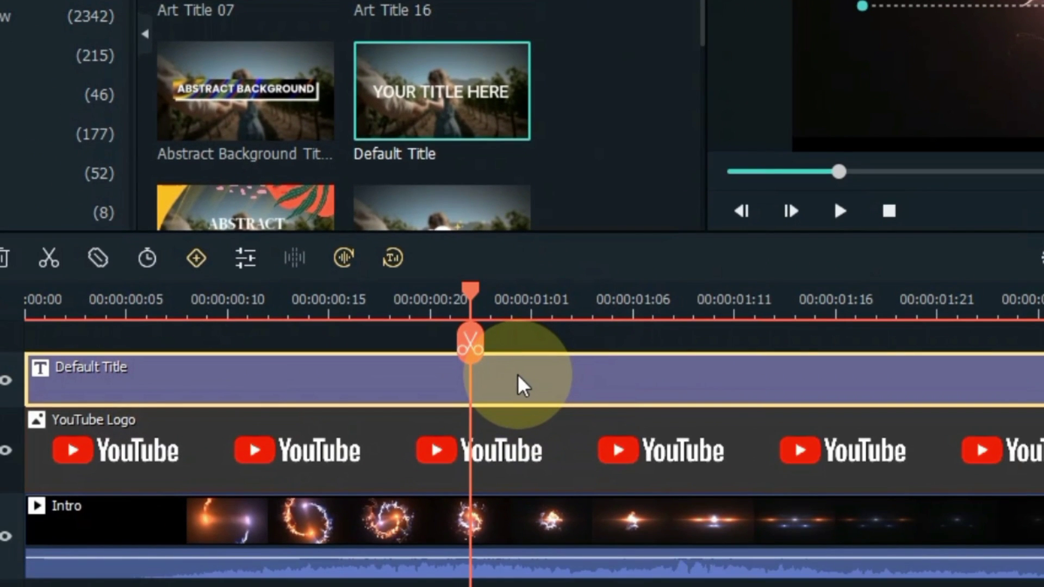
double_click(517, 374)
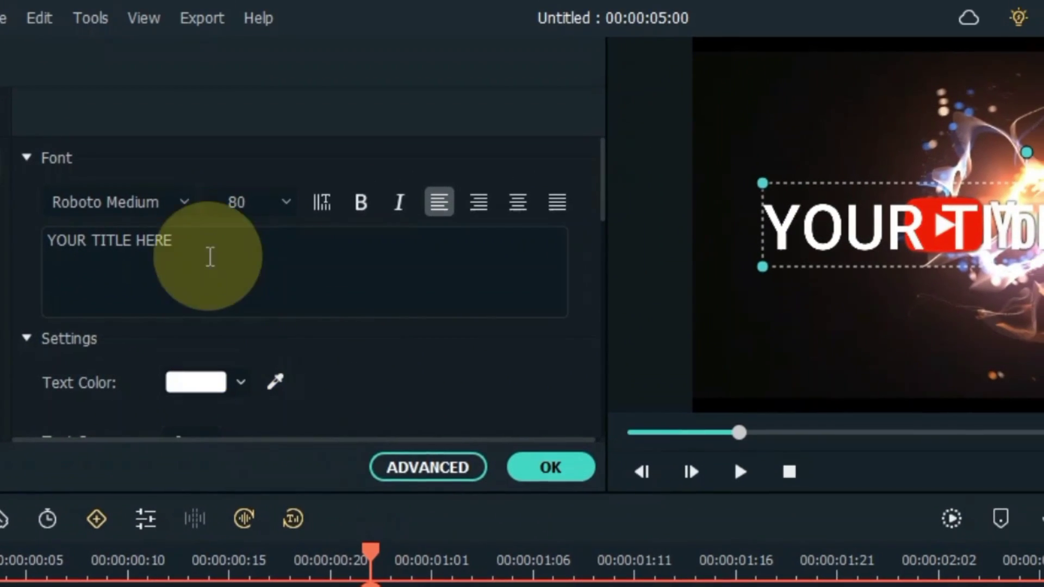
click(207, 234)
key(ctrl+a)
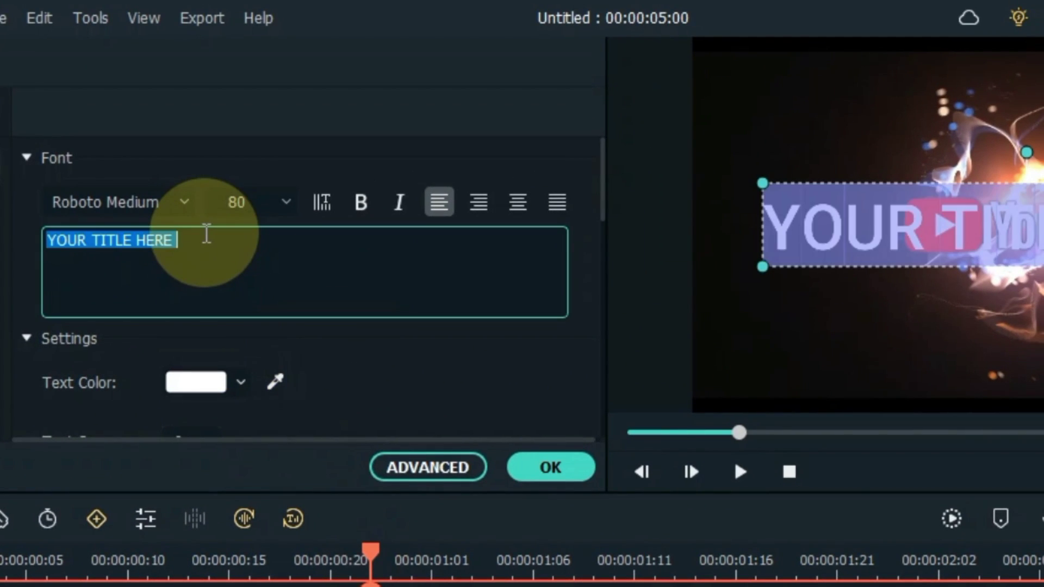
text(www)
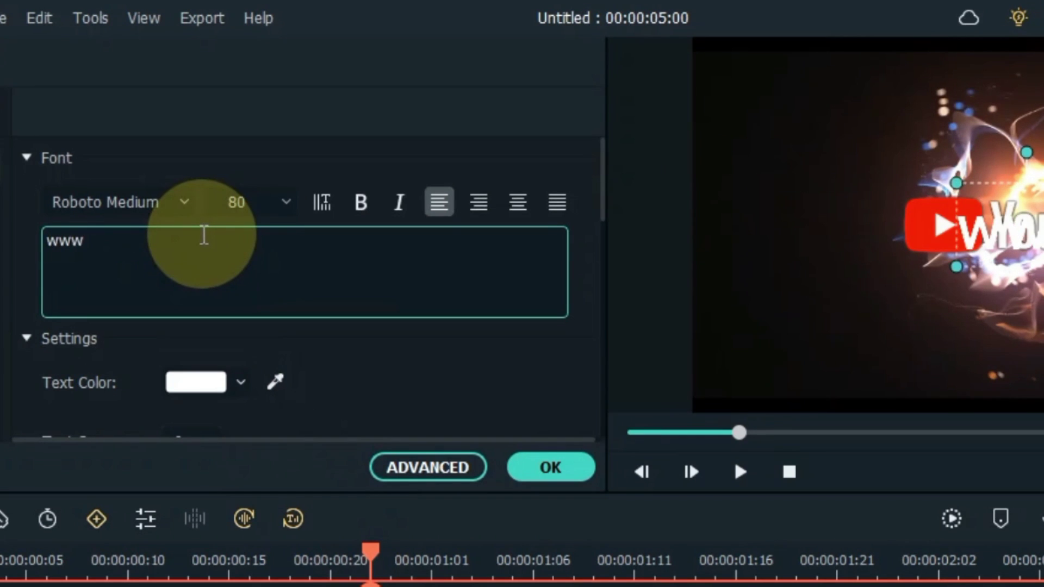
text(.youtube.com)
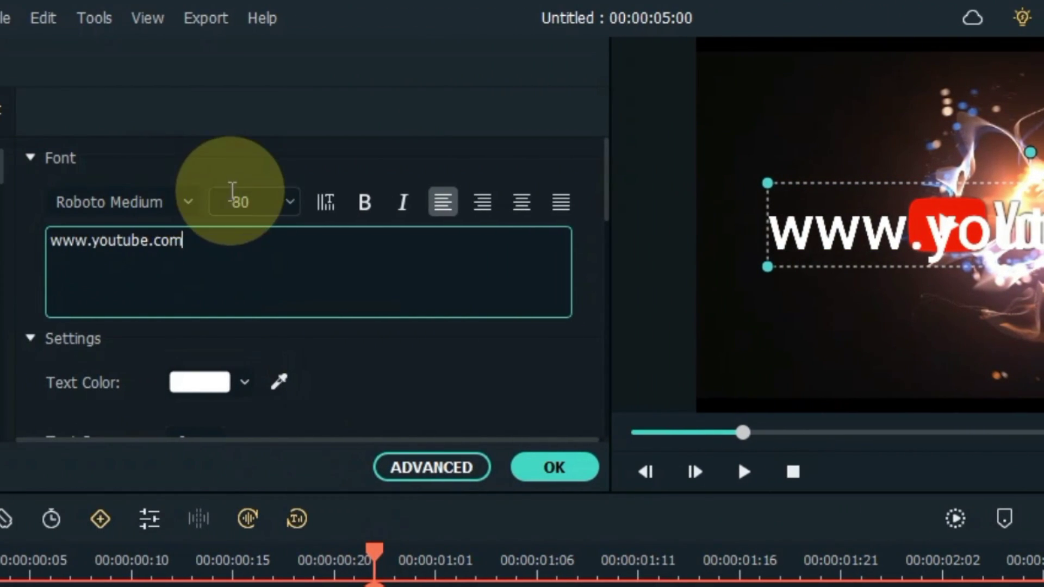
double_click(250, 200)
text(67)
scroll(250, 197, down, 20)
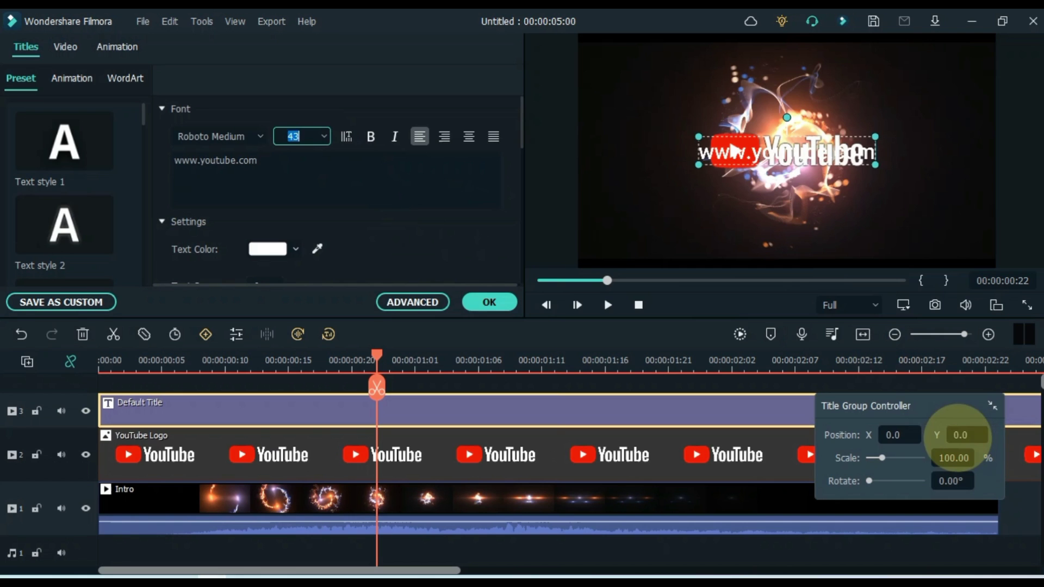
scroll(960, 435, down, 20)
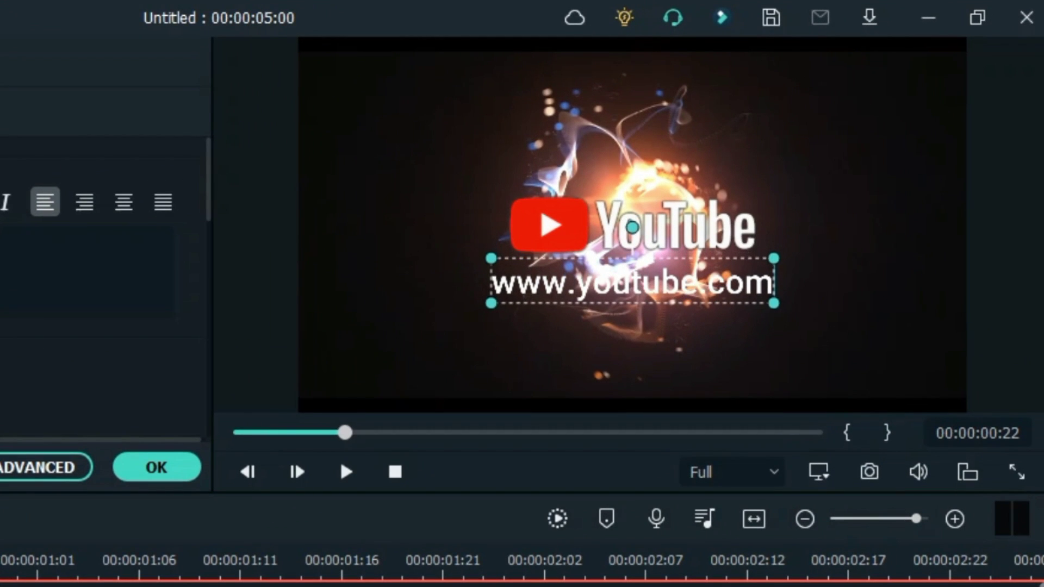
scroll(632, 282, down, 2)
scroll(632, 284, down, 10)
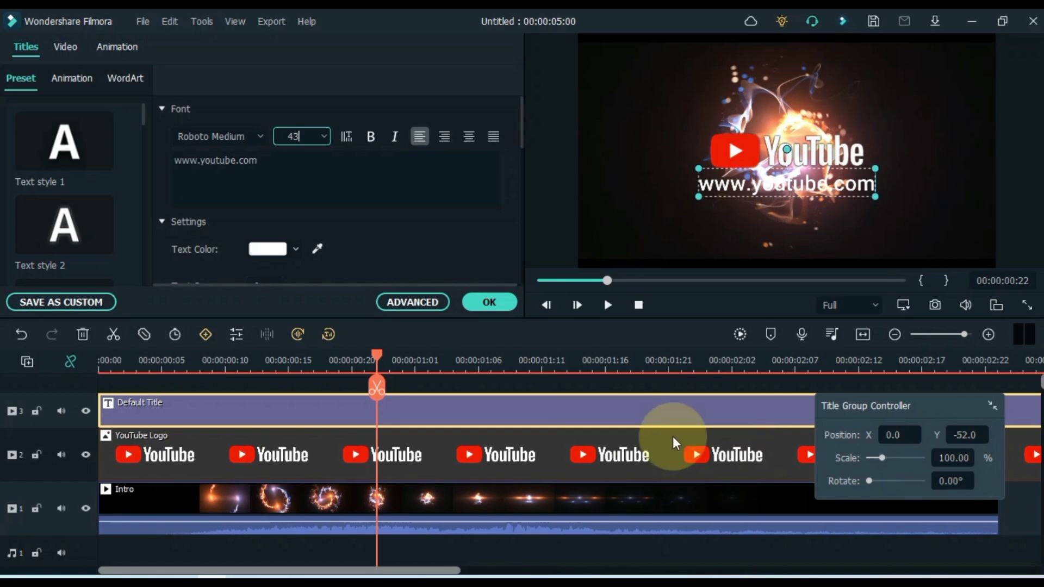
- Keep the title edits and hide the Intro track from the preview
click(489, 302)
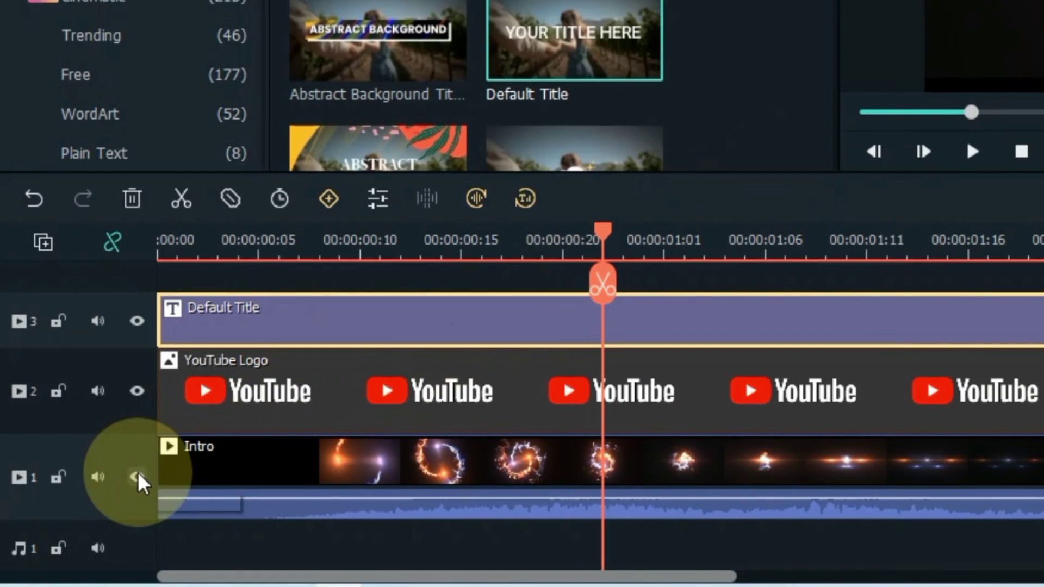
click(137, 477)
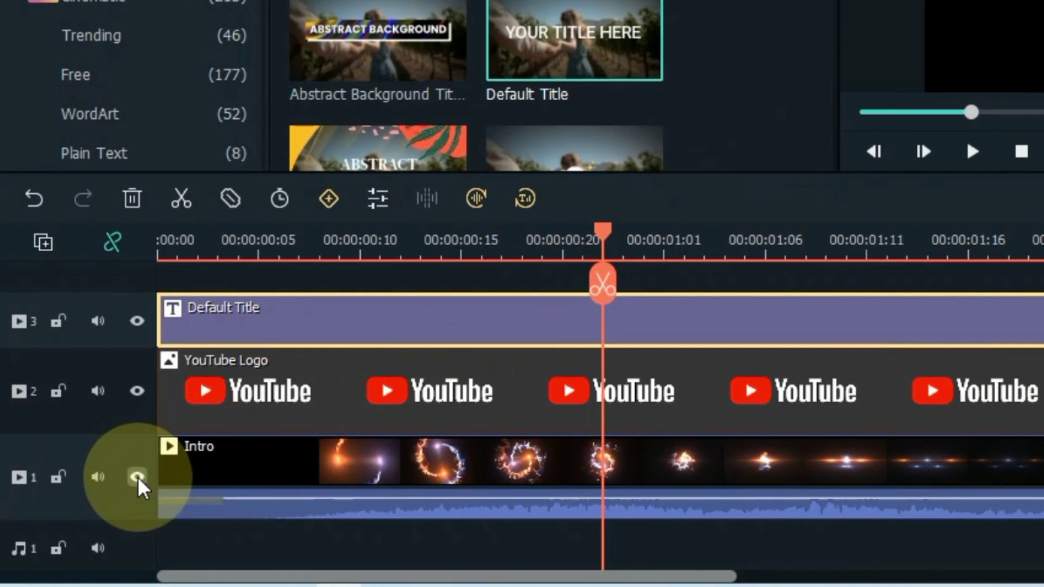
click(715, 279)
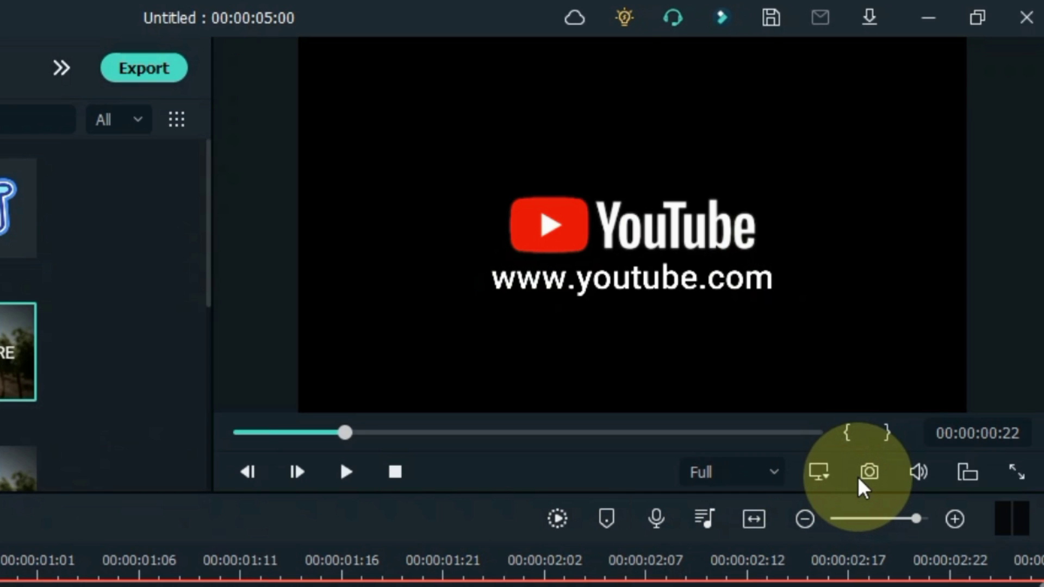
- Save a PNG snapshot of the logo-and-URL frame as Snapshot_12
click(859, 477)
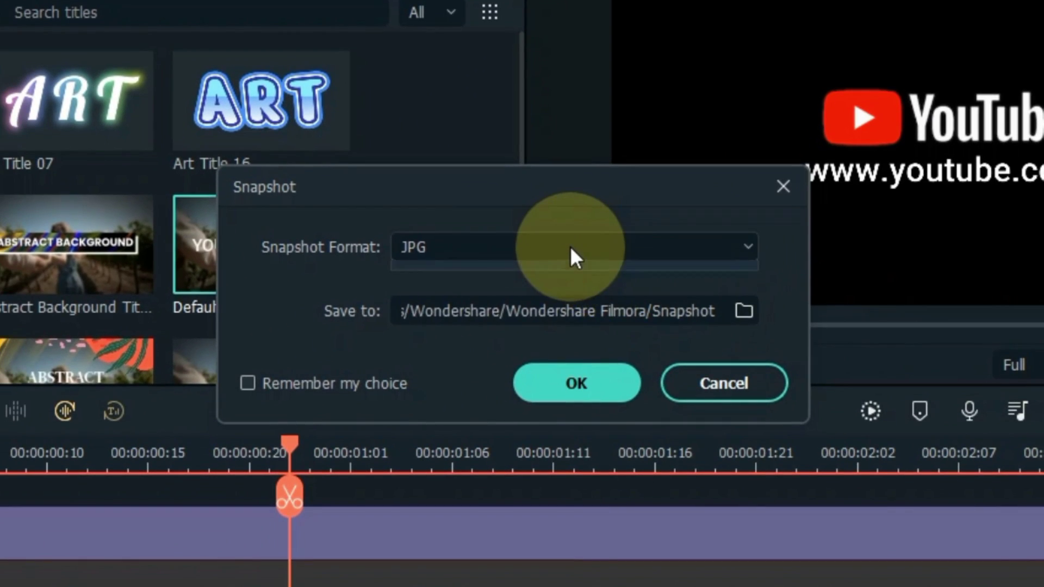
click(569, 246)
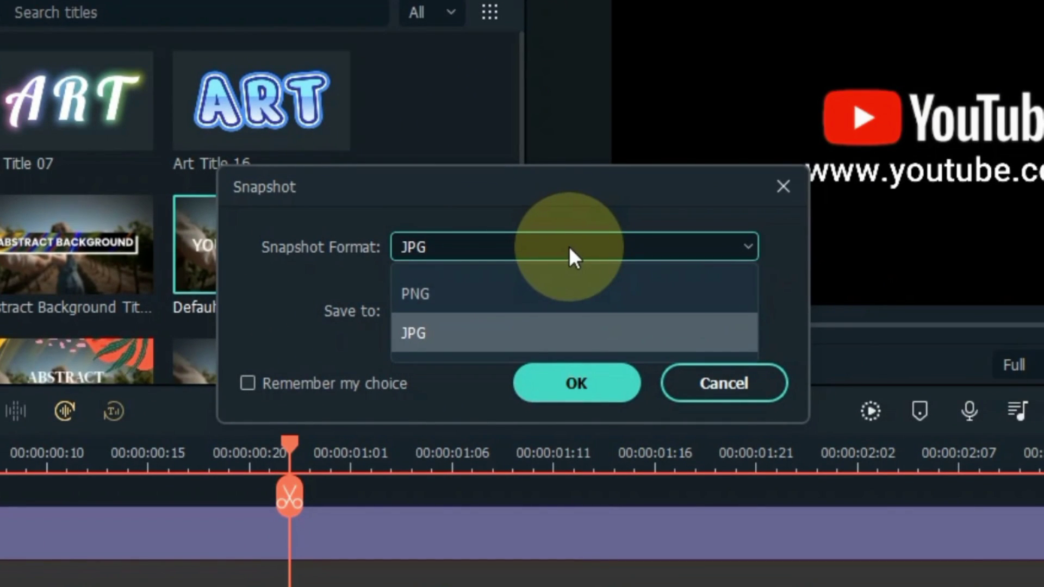
click(557, 290)
click(568, 381)
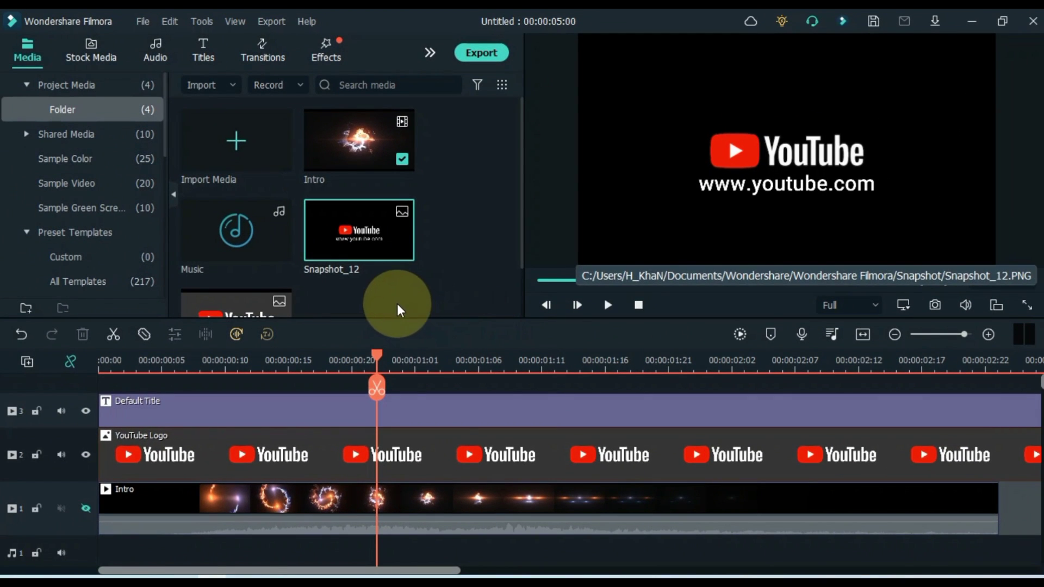
- Delete the Default Title and YouTube Logo clips and place Snapshot_12 on track 2
click(361, 326)
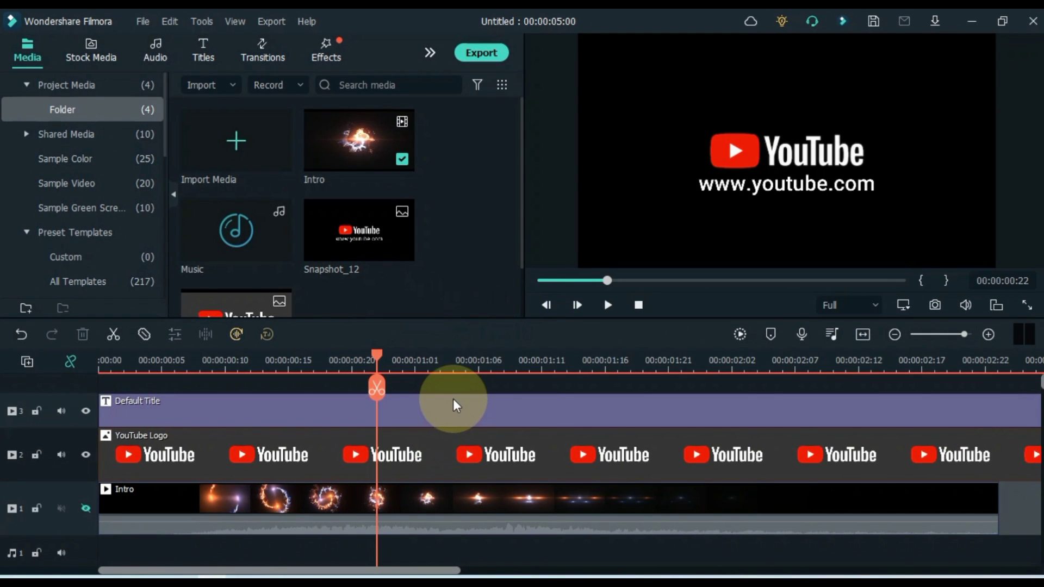
drag(455, 387, 428, 460)
key(Delete)
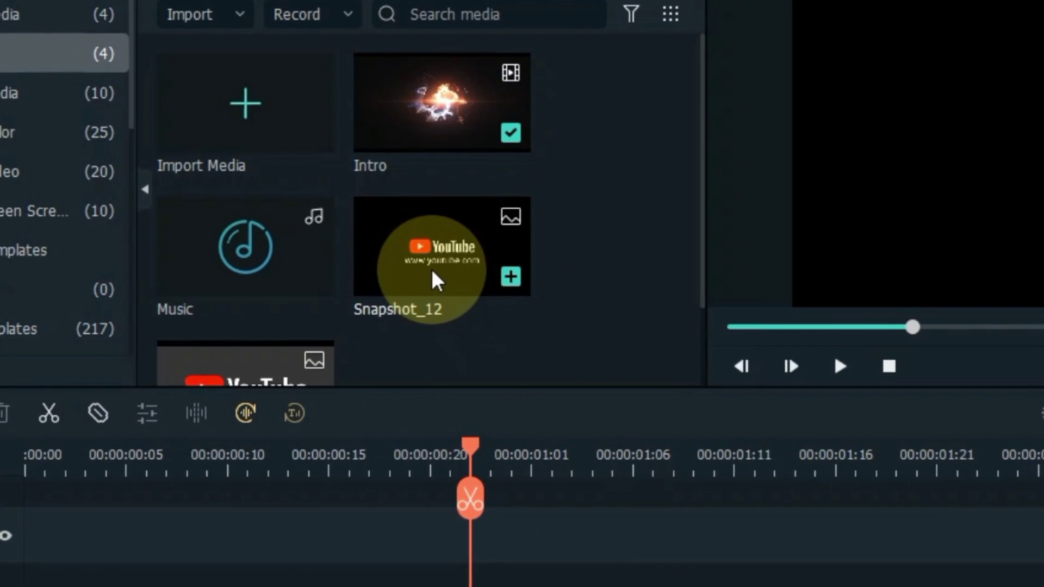
drag(433, 272, 35, 586)
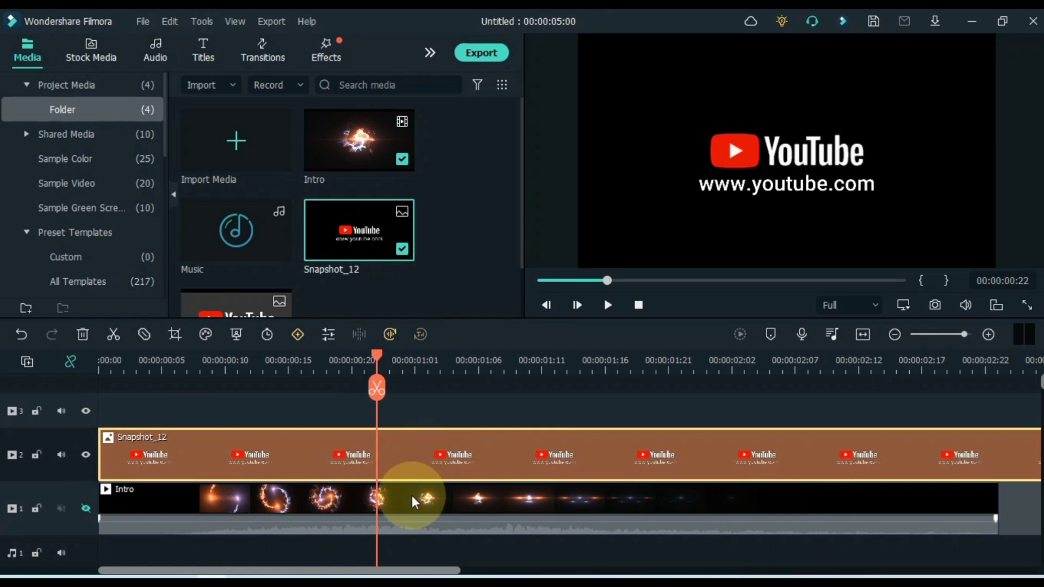
- Move Intro to track 3 above Snapshot_12 and set its blending mode to Screen
drag(411, 498, 385, 422)
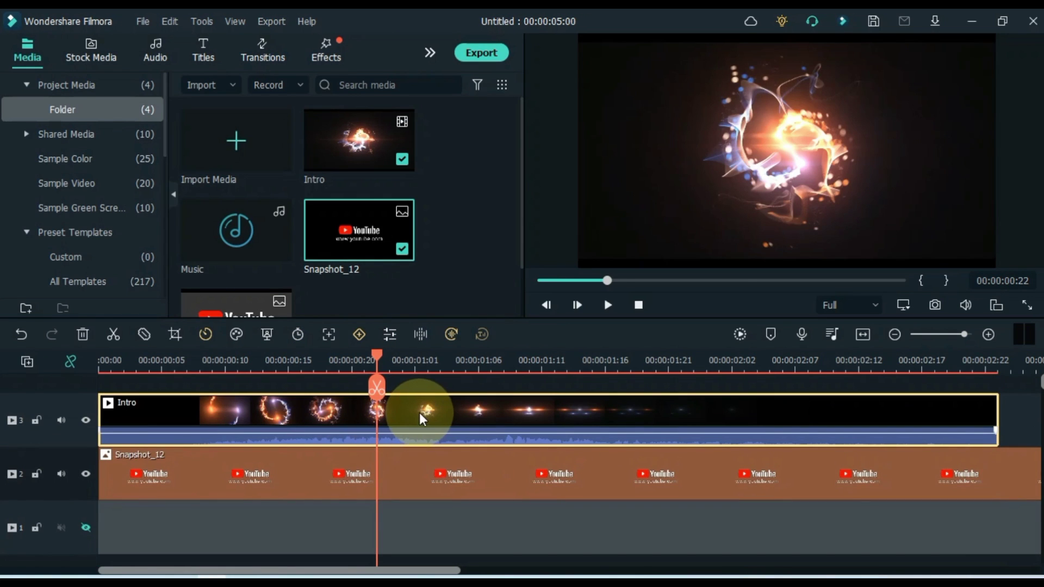
double_click(419, 413)
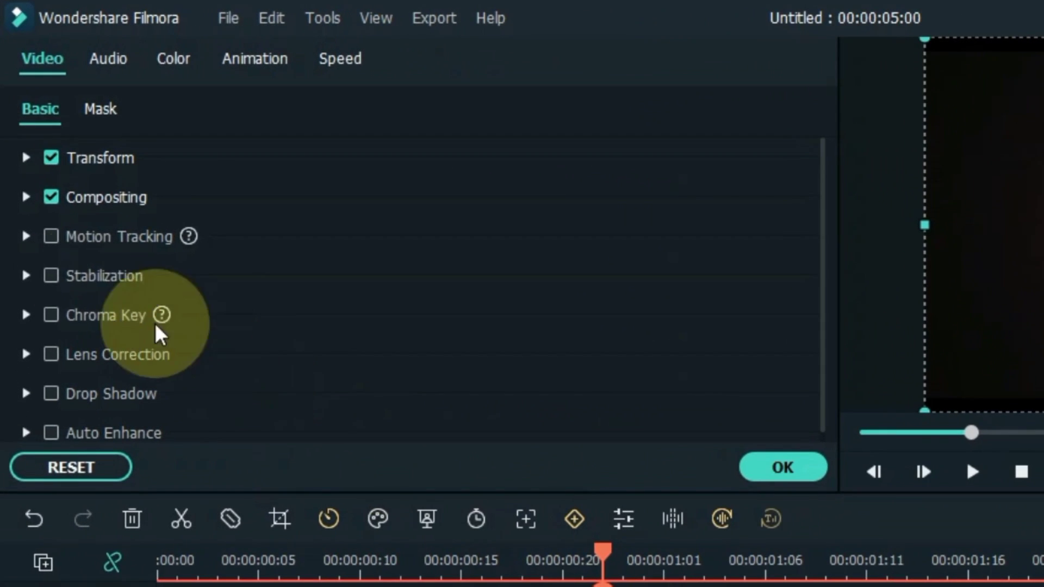
click(24, 197)
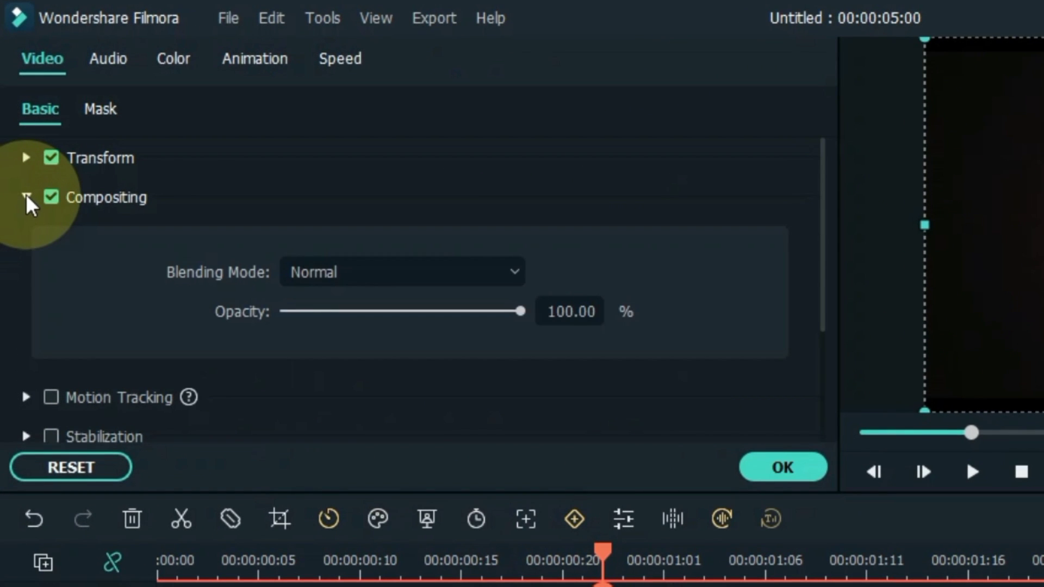
click(344, 277)
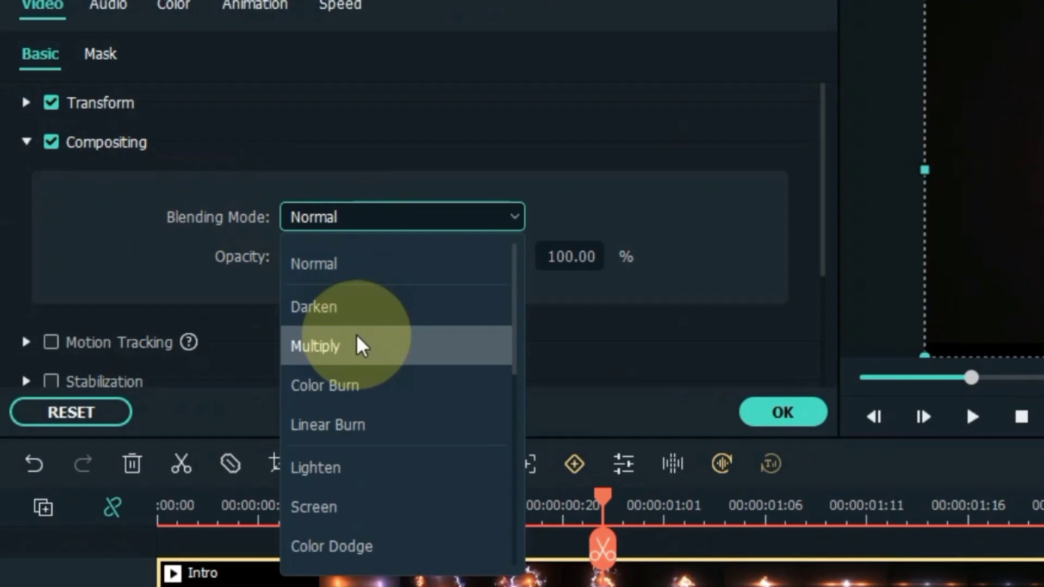
click(361, 505)
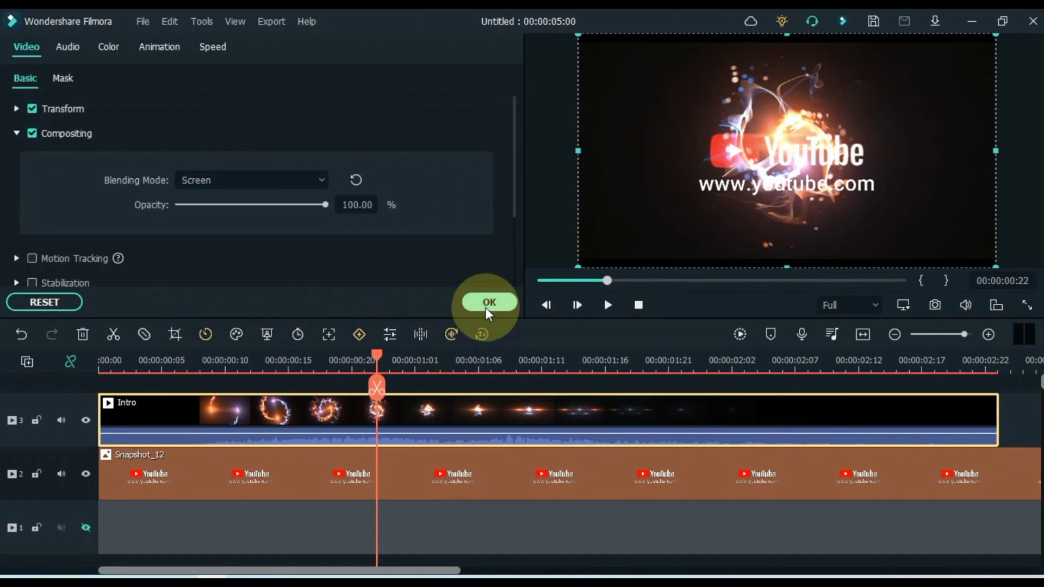
click(203, 467)
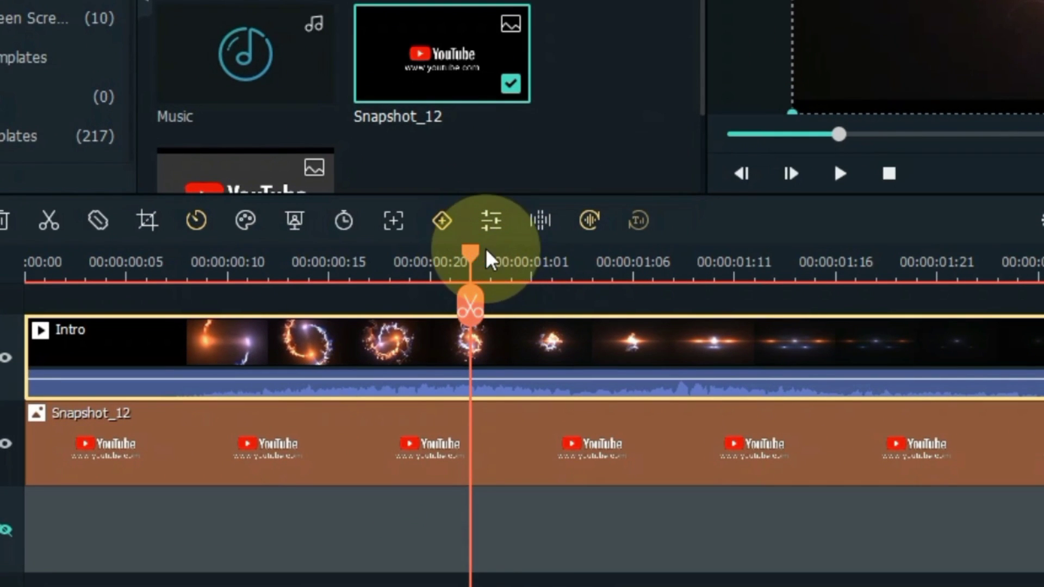
- Split Snapshot_12 at about 00:00:01:00 and delete the part before the cut
drag(485, 248, 516, 248)
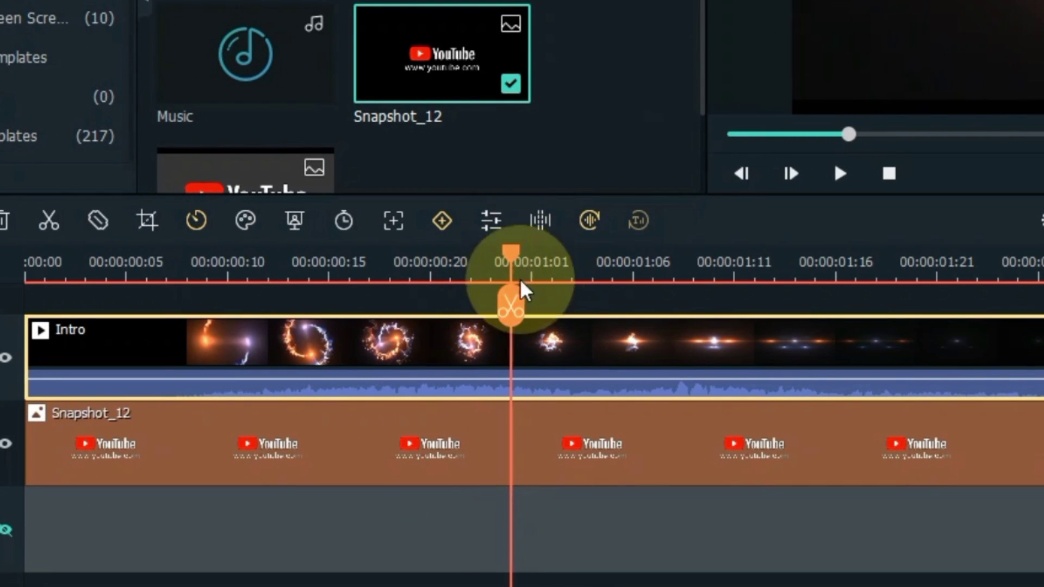
click(557, 410)
click(511, 307)
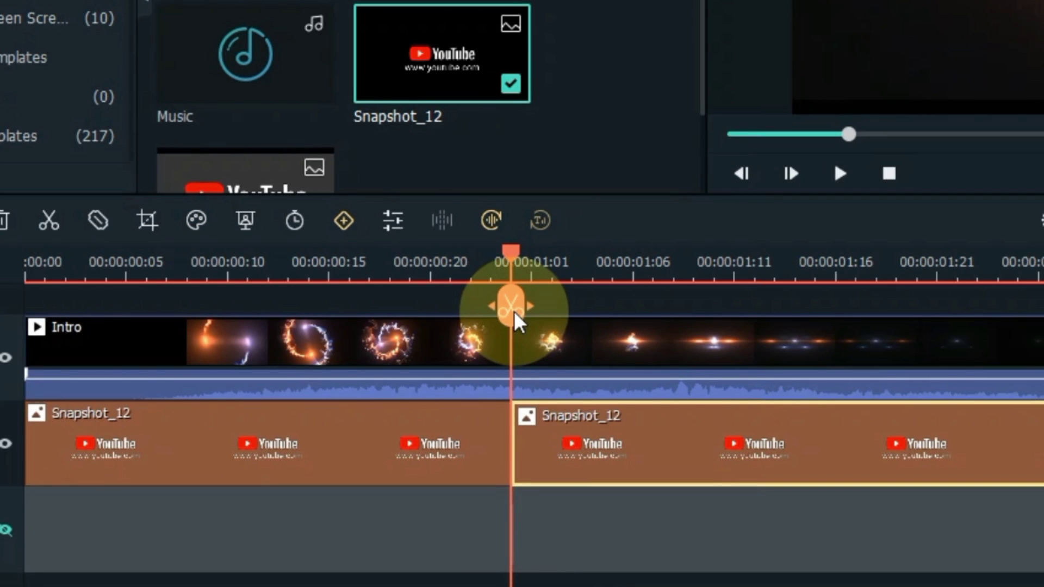
click(452, 453)
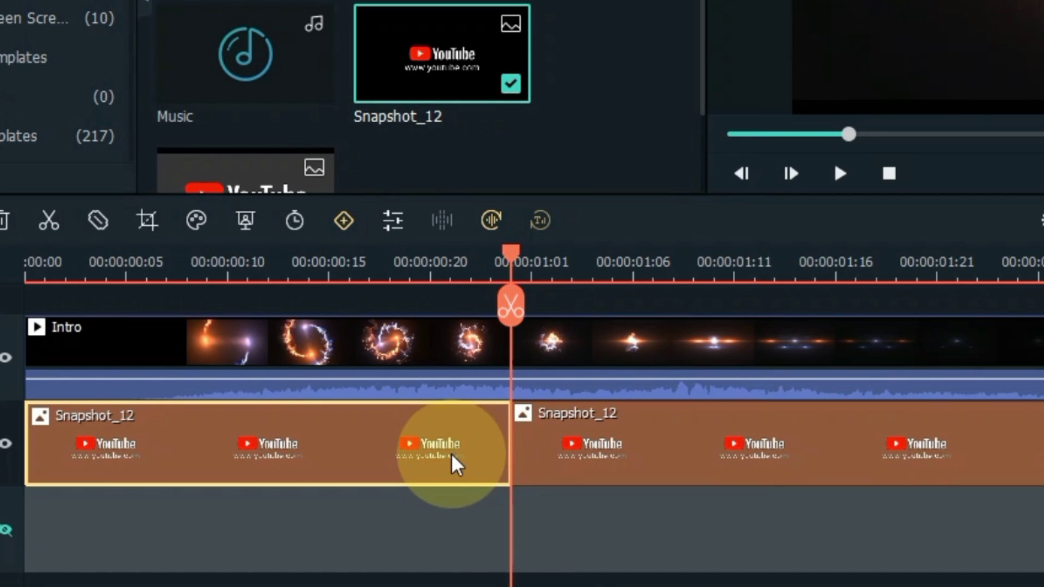
key(Delete)
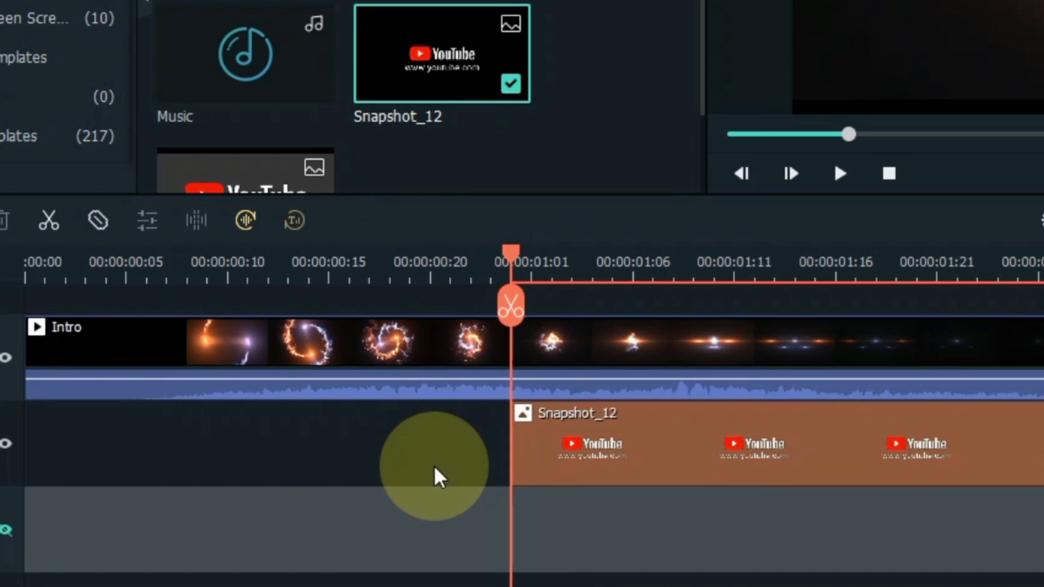
- Add a custom keyframe at Snapshot_12's start with the logo scaled to 56%
double_click(613, 429)
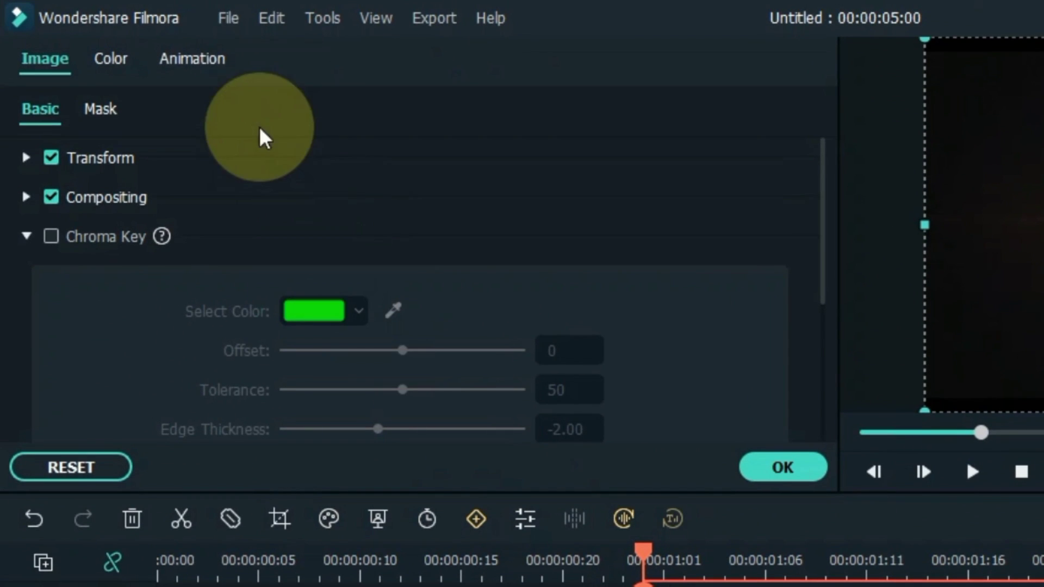
click(214, 63)
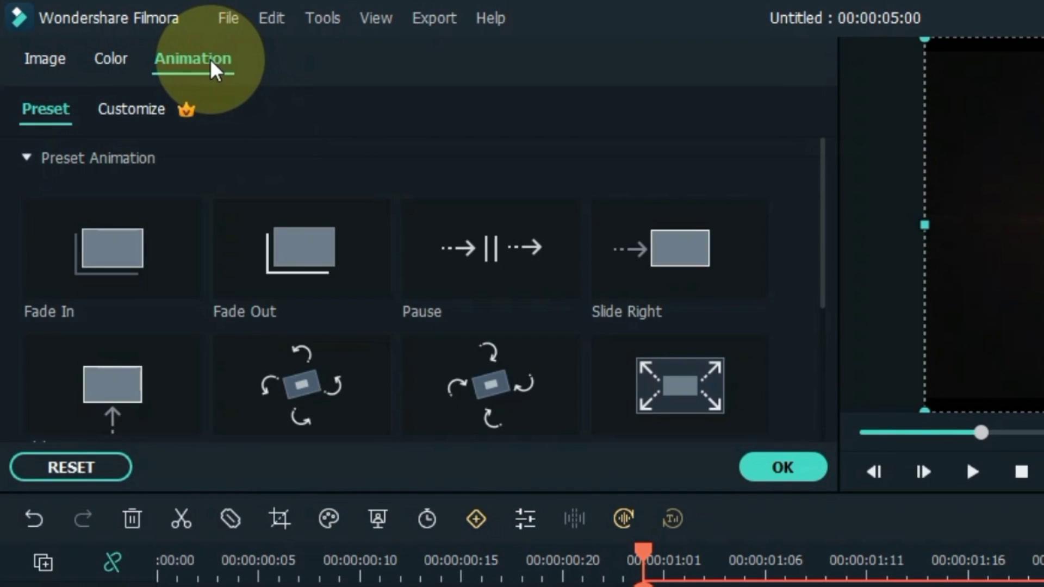
click(146, 104)
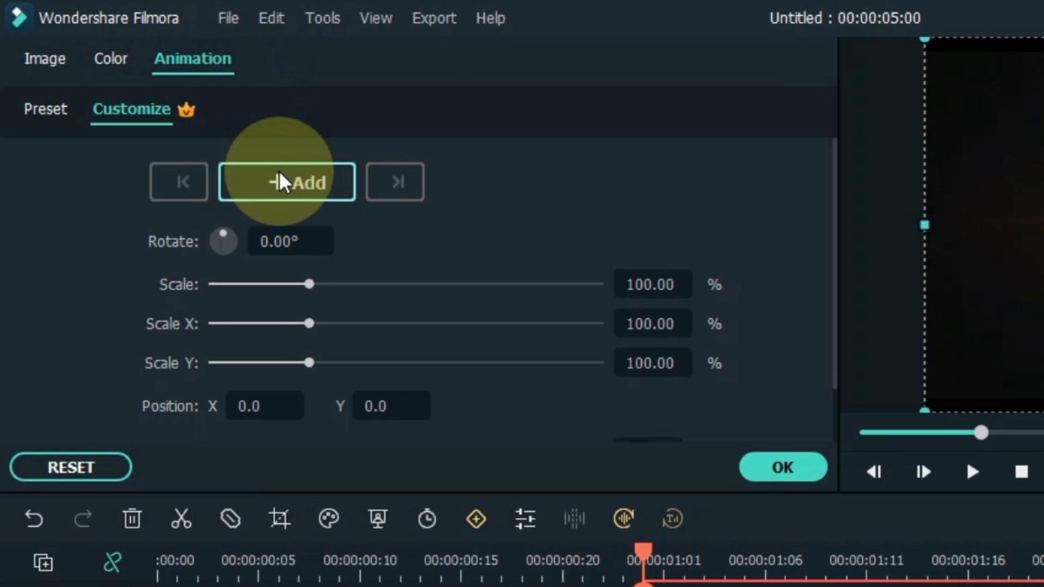
click(291, 182)
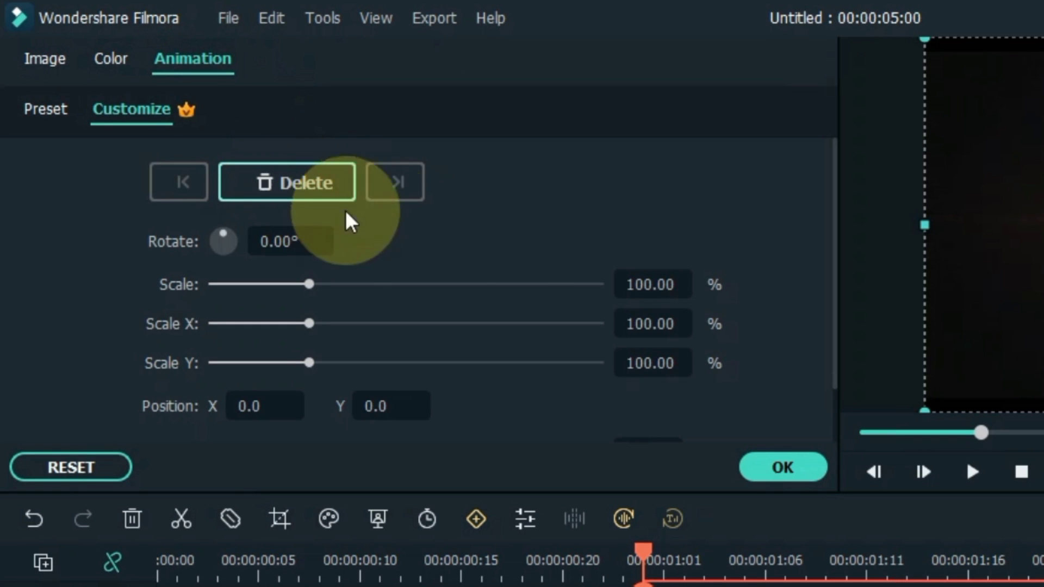
drag(655, 284, 612, 284)
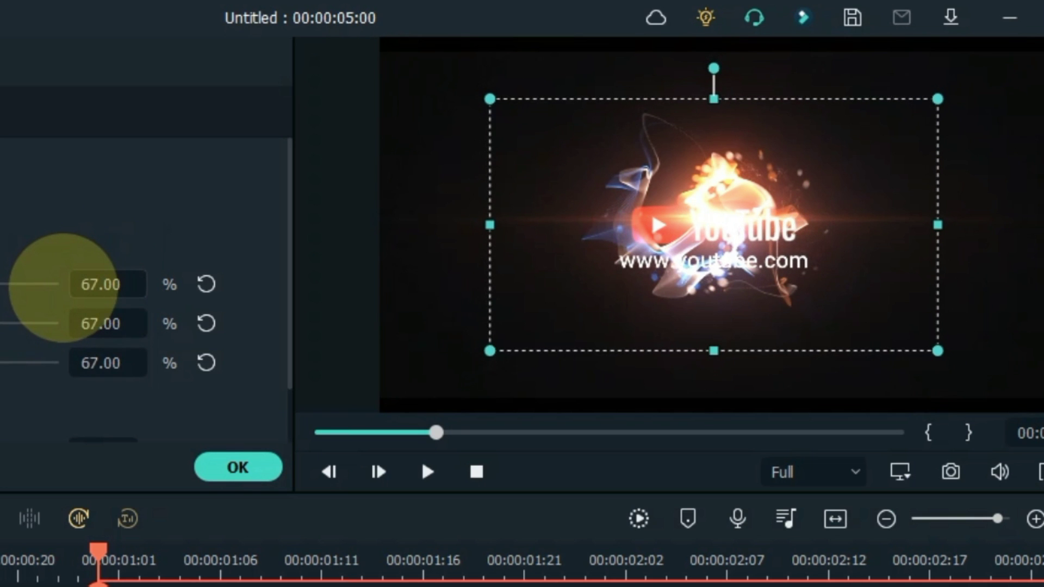
drag(63, 287, 29, 289)
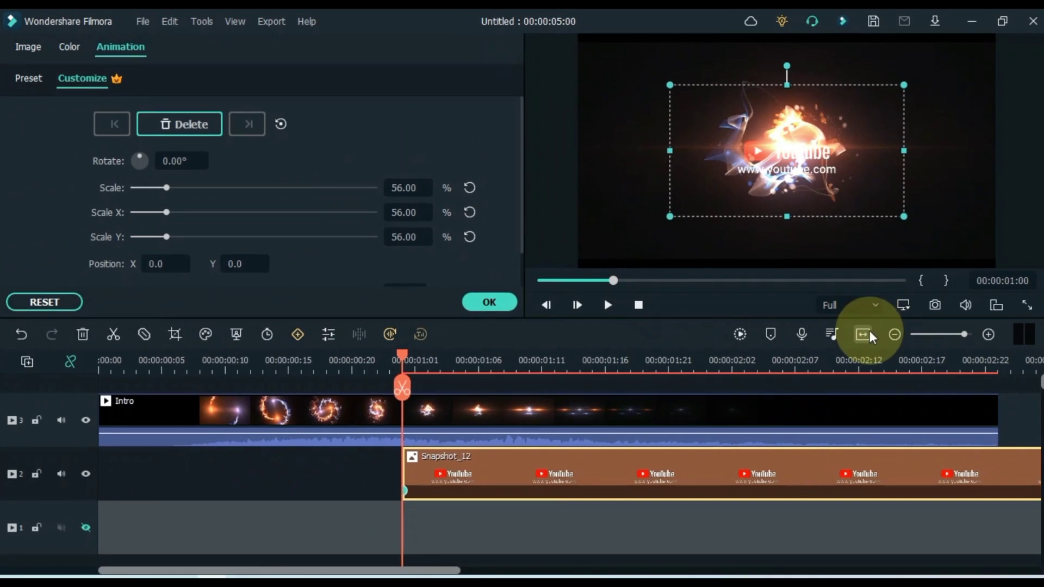
- Add a second keyframe at 00:00:02:23 with the logo scaled up to 92%
click(836, 518)
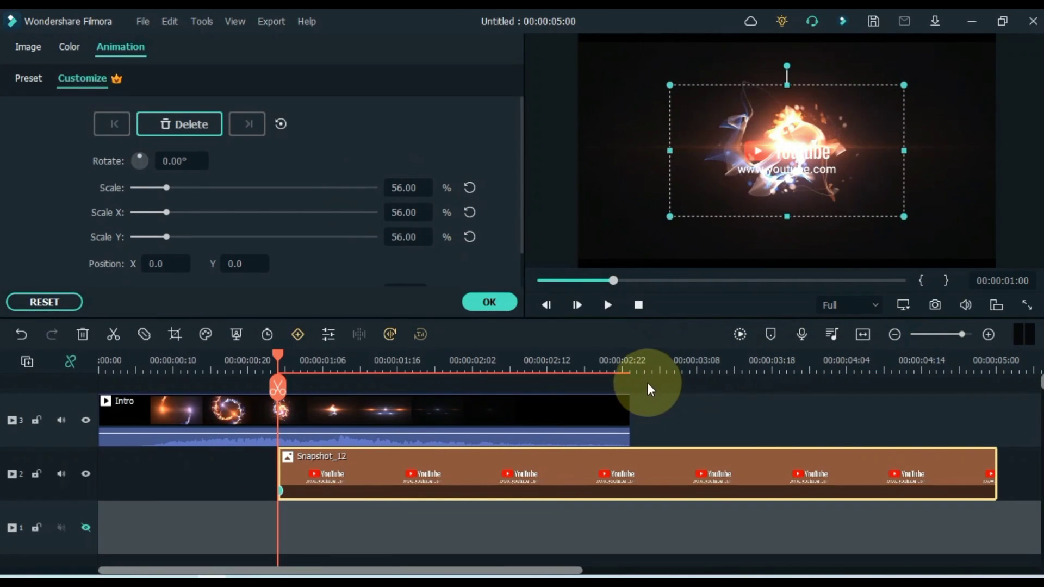
click(629, 361)
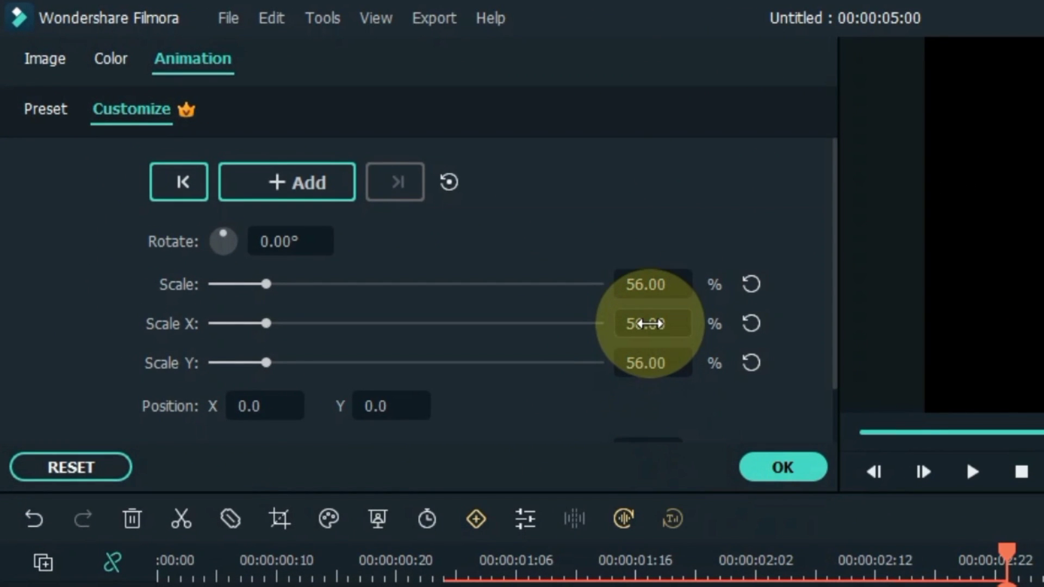
drag(647, 323, 672, 292)
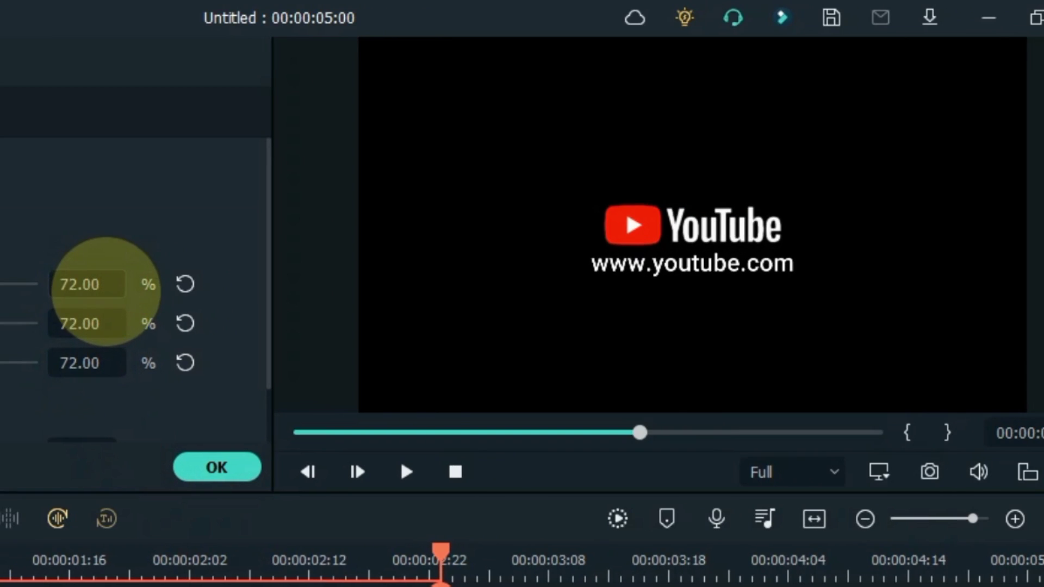
drag(106, 292, 136, 295)
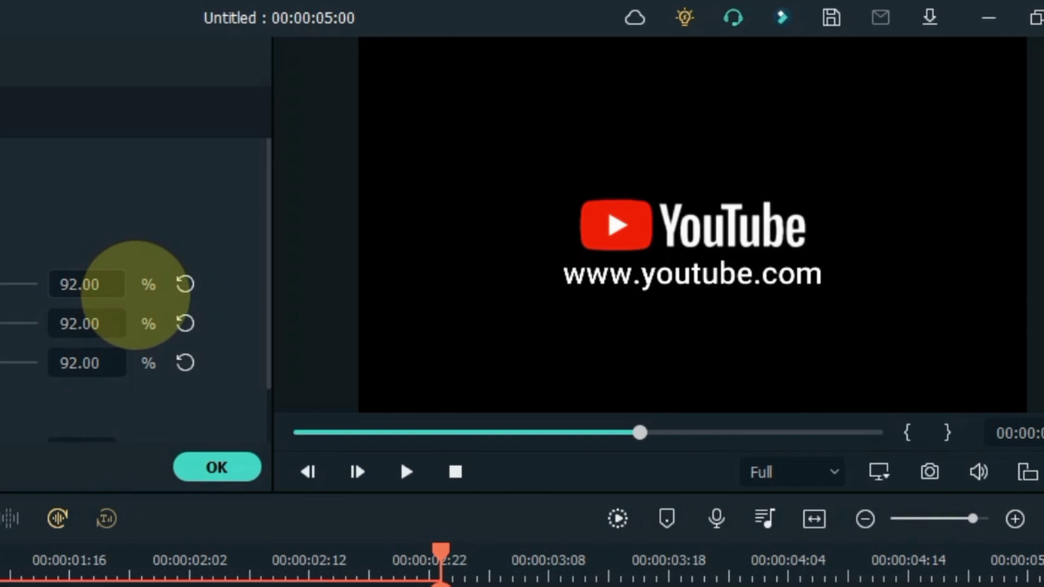
- Apply the 56%-to-92% logo scale animation and play the intro from near the start
click(218, 468)
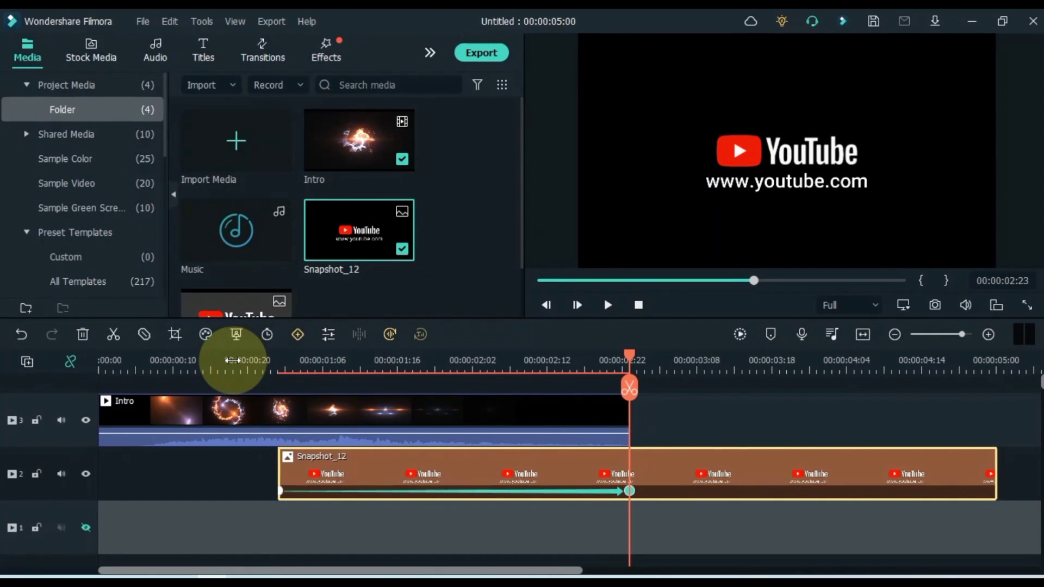
click(232, 360)
key(space)
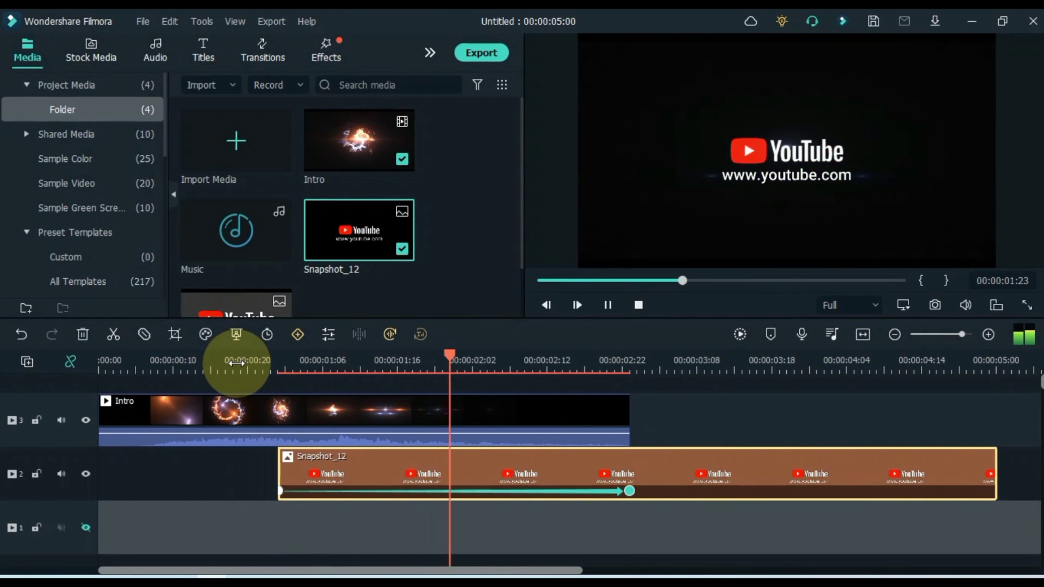
click(240, 366)
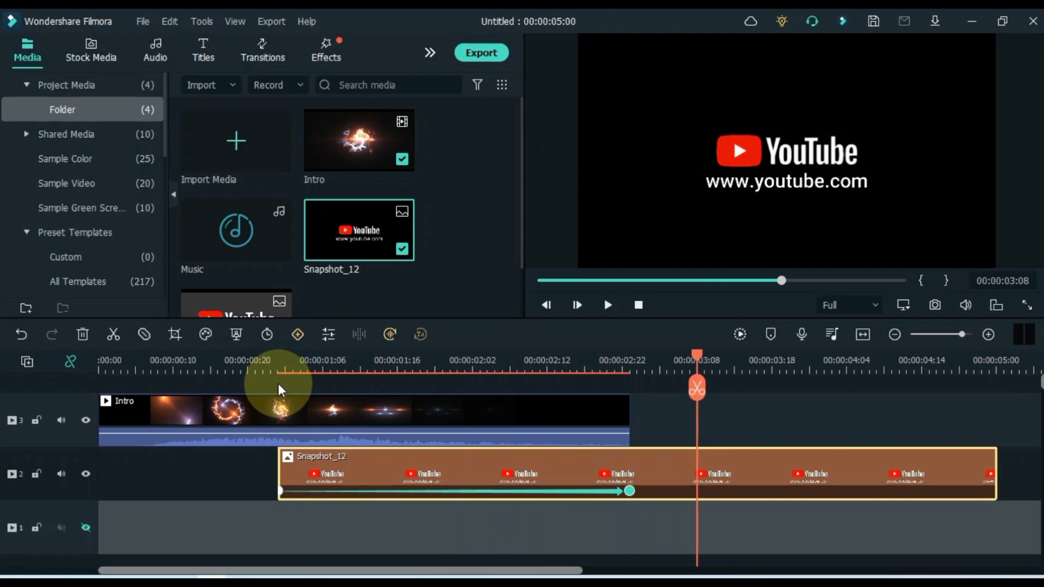
- Move the Intro particle clip up onto a new track 5 above Snapshot_12
drag(304, 412, 304, 391)
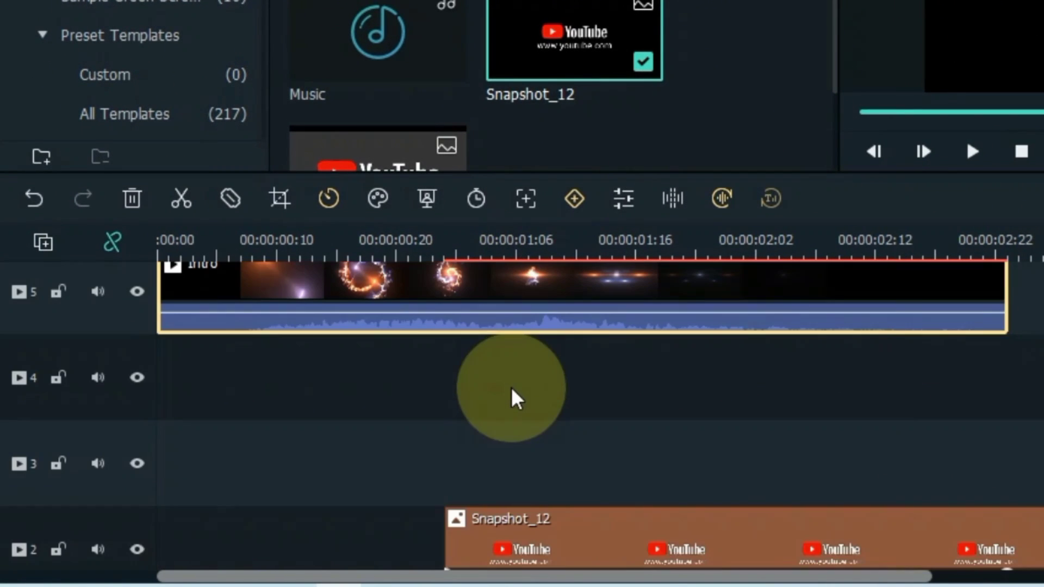
click(325, 452)
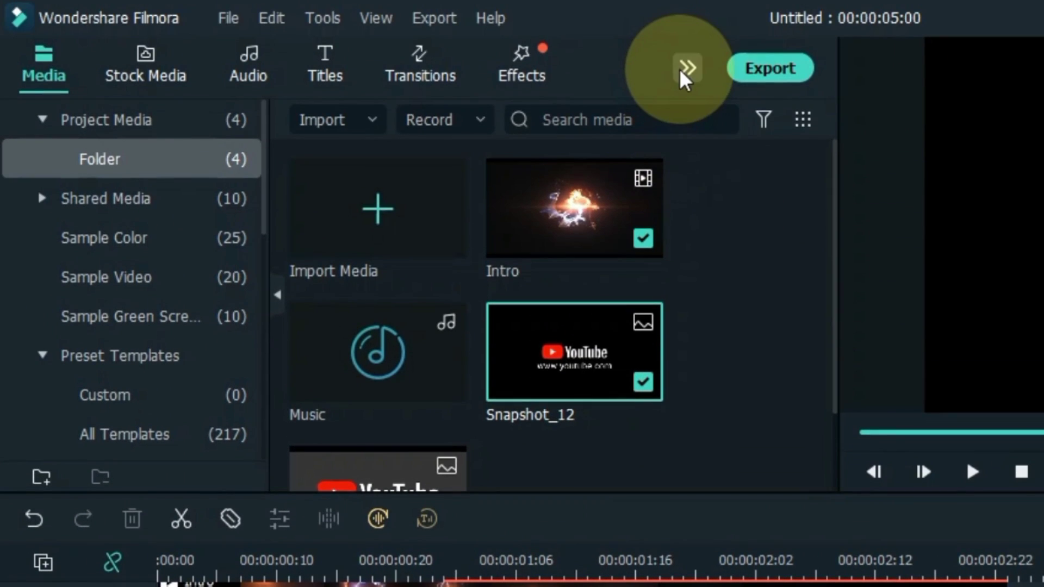
- Find 'blue energy' in downloaded Elements and place Blue Energy 2 on track 3 above the logo
click(681, 68)
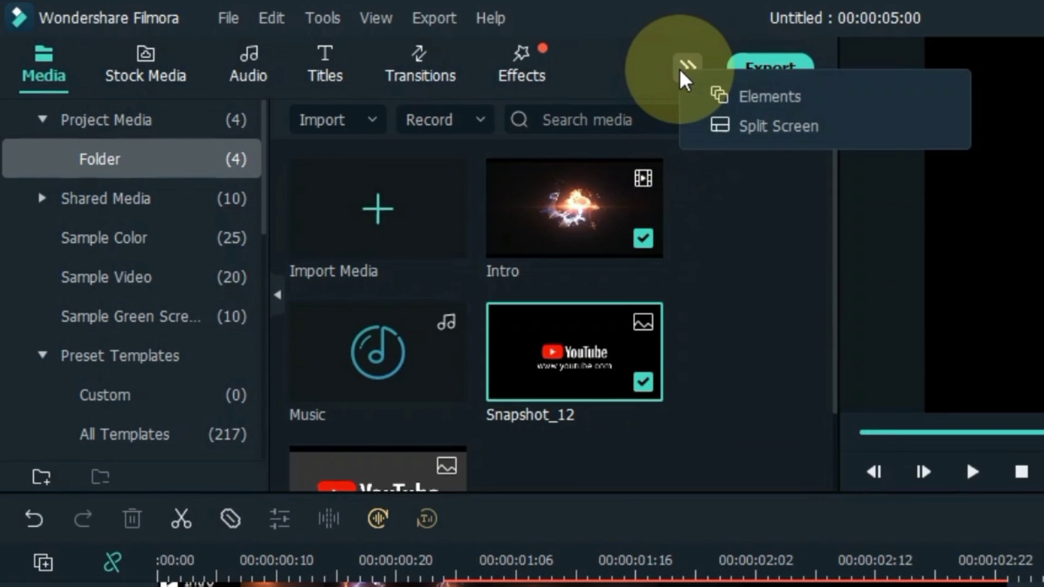
click(760, 96)
click(197, 163)
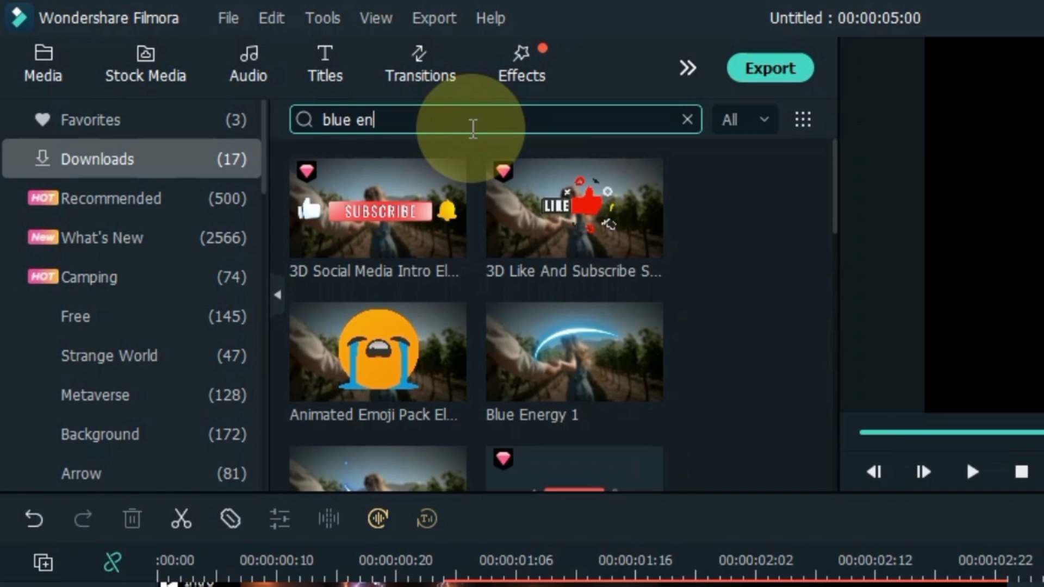
click(473, 129)
text(blue energy)
key(Return)
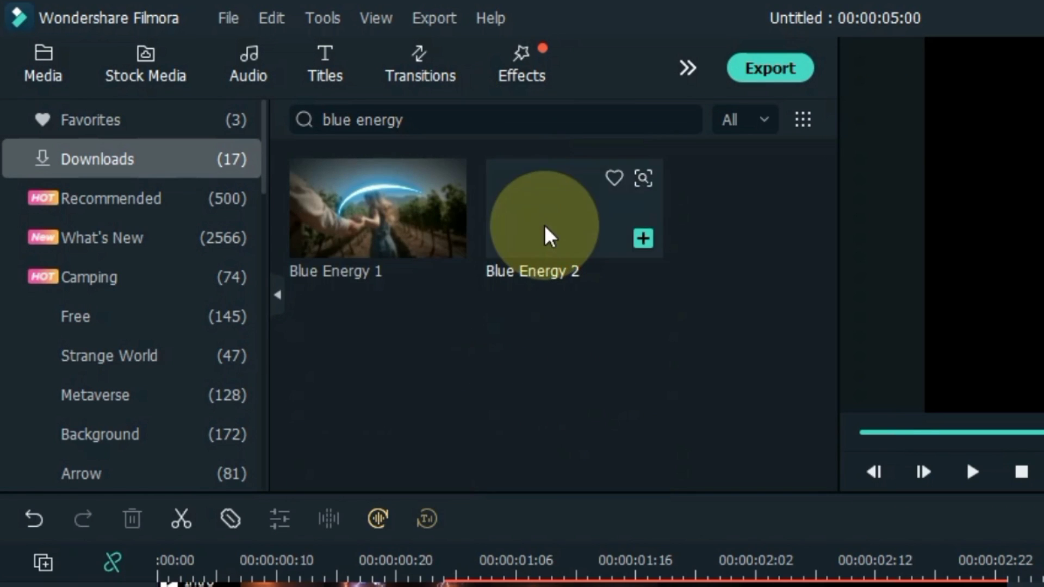
drag(500, 238, 473, 477)
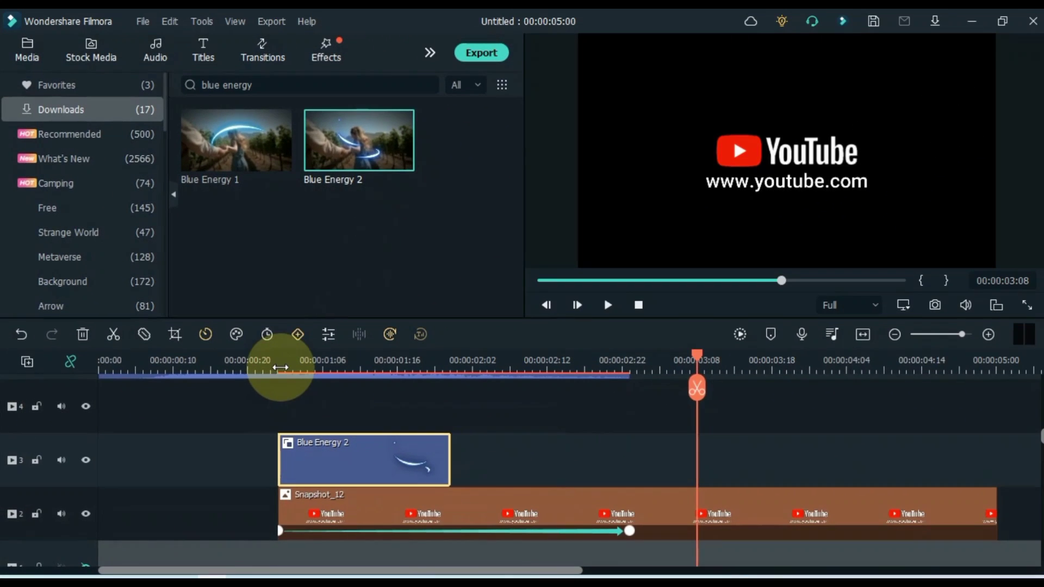
- Slide Blue Energy 2 to start at about 00:00:01:21 and preview the streak
click(384, 282)
key(space)
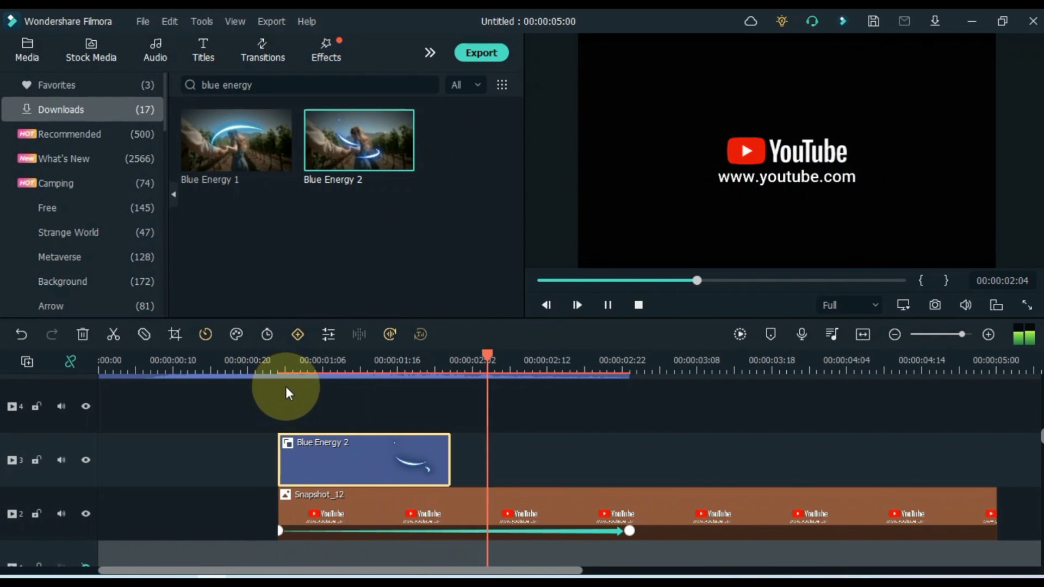
key(space)
click(278, 369)
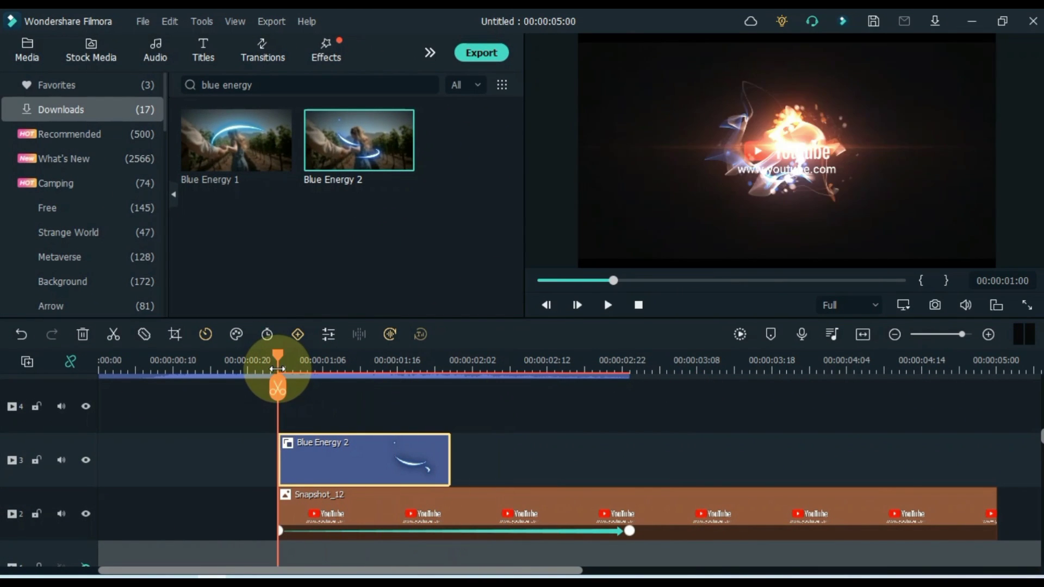
key(space)
click(321, 456)
drag(321, 456, 388, 458)
drag(351, 363, 438, 367)
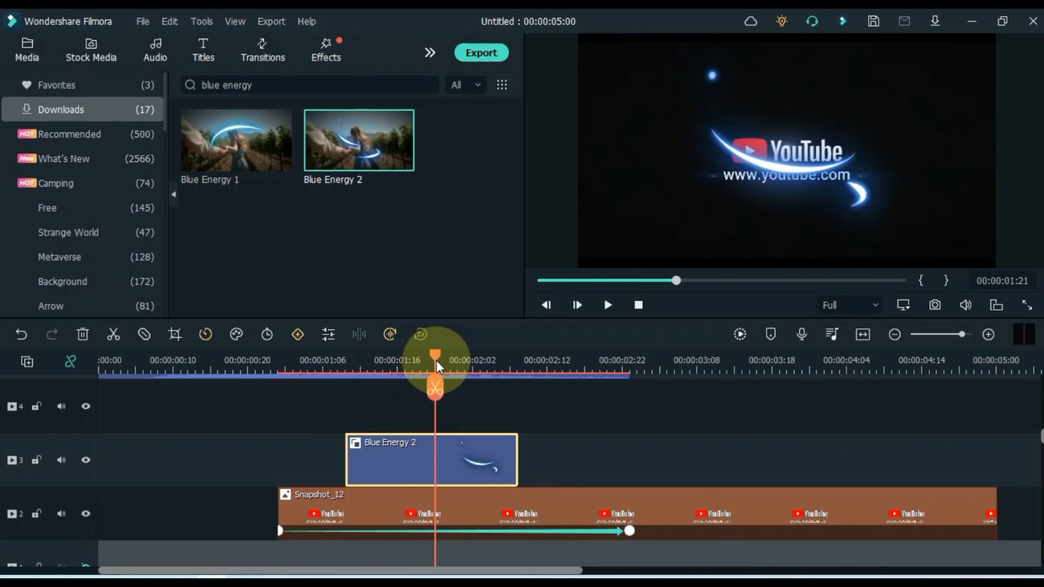
drag(399, 459, 466, 449)
key(space)
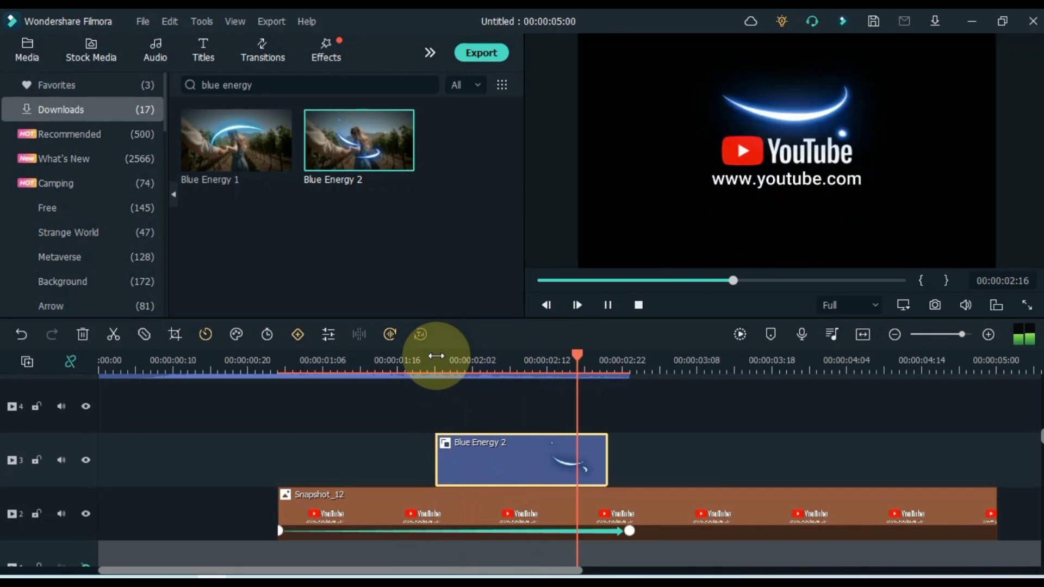
click(436, 356)
- Set Blue Energy 2's overall scale to 90 in its transform settings, then preview it
double_click(473, 475)
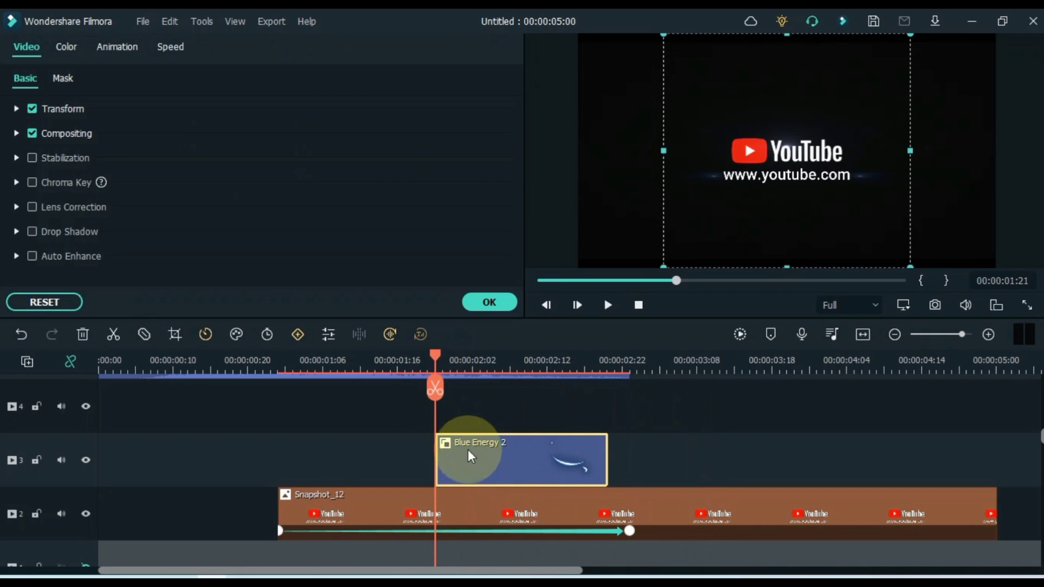
drag(438, 356, 511, 374)
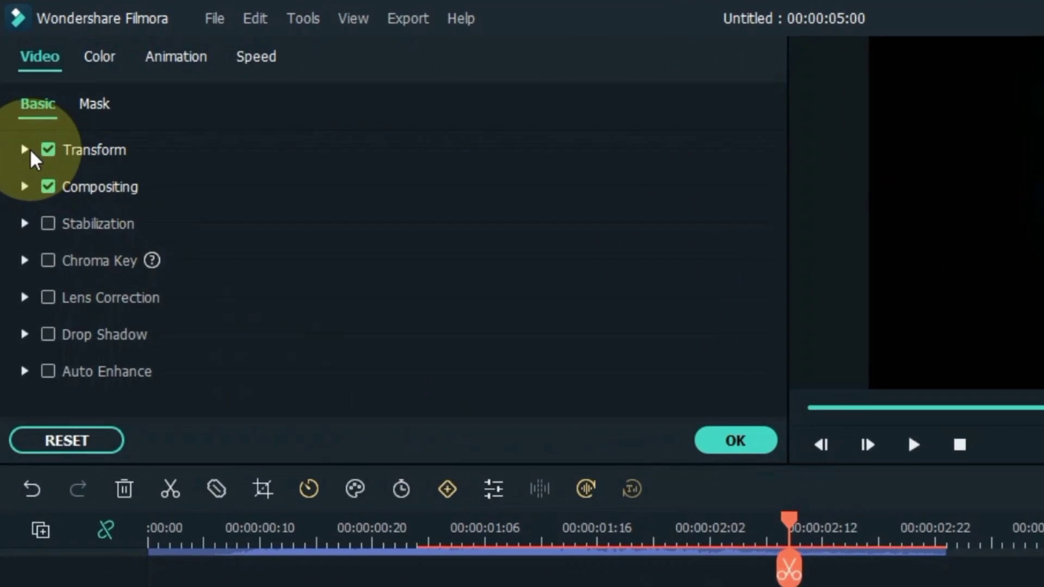
click(17, 109)
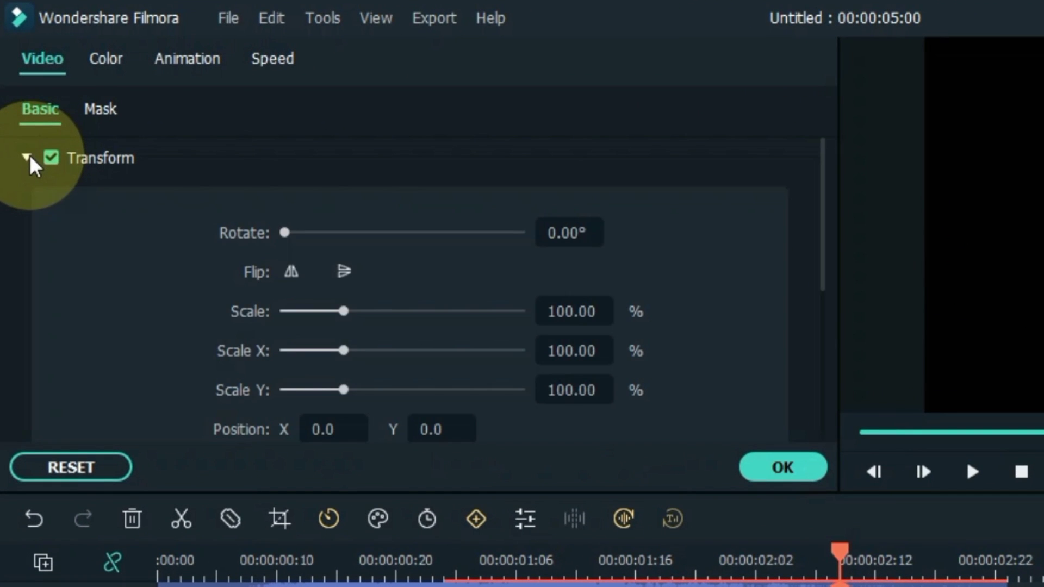
click(568, 312)
text(90)
key(Return)
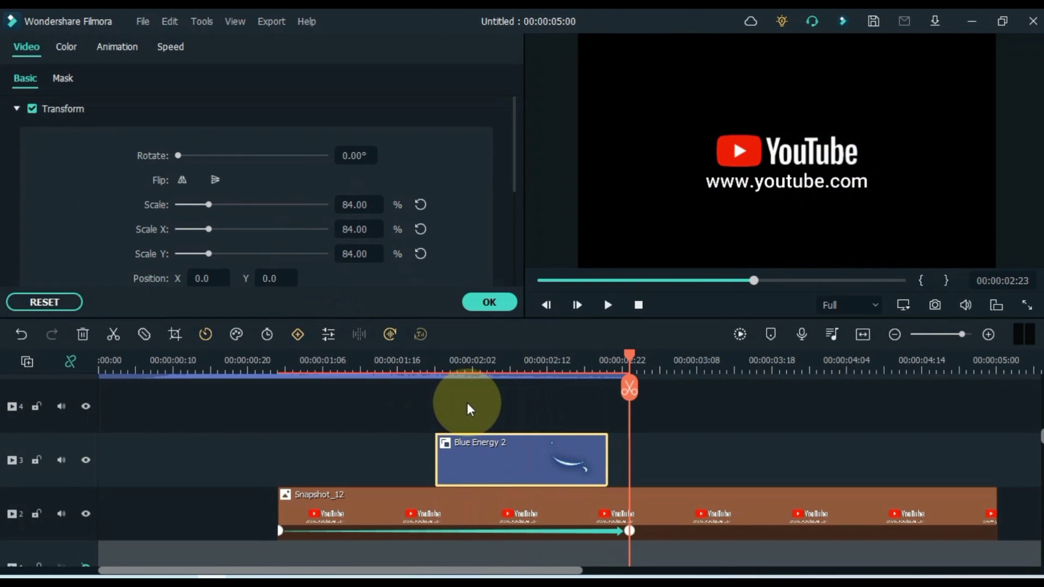
click(435, 359)
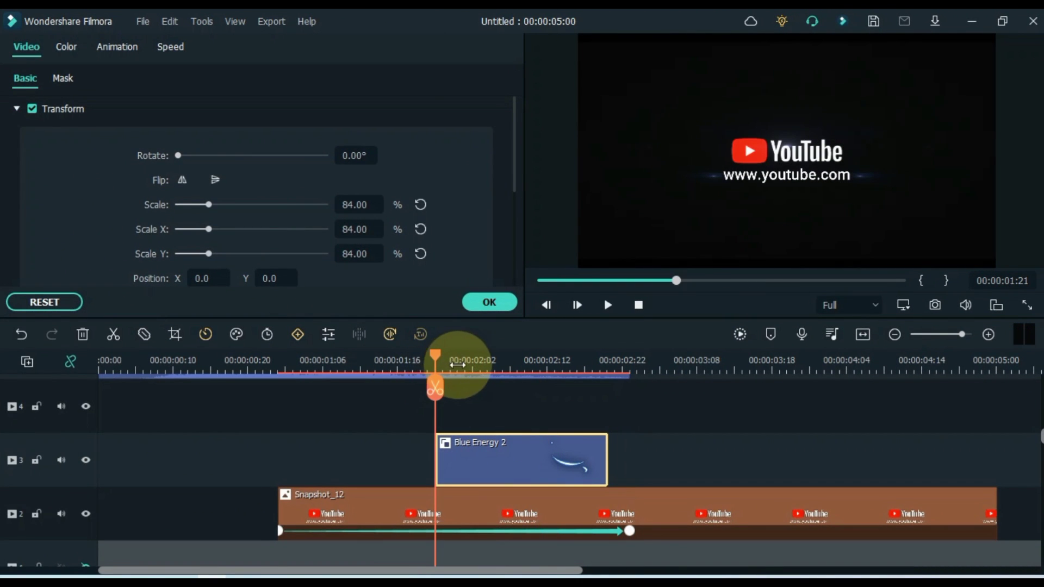
key(space)
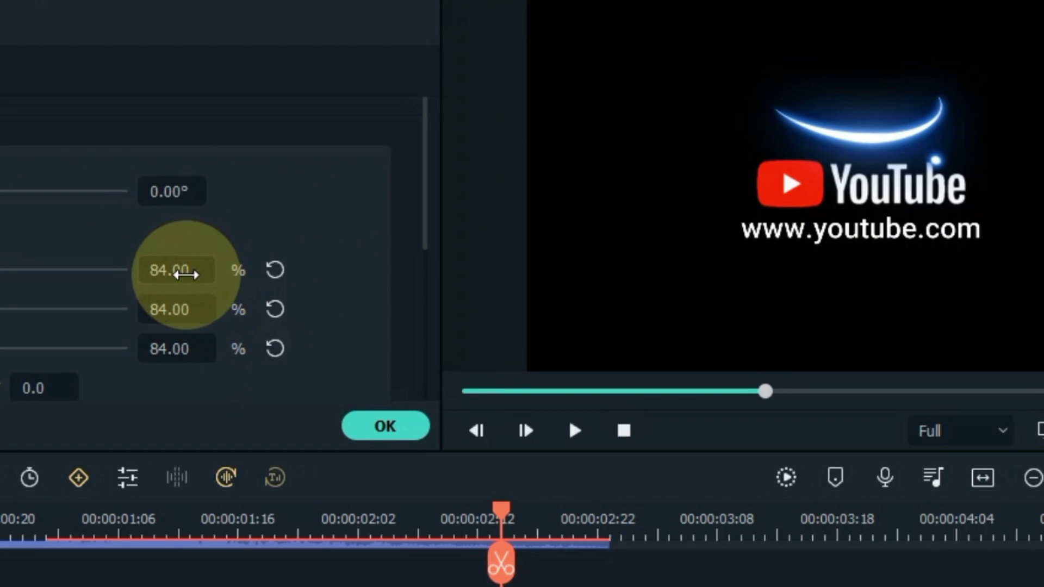
- Squash the streak to Scale X 84 and Scale Y 45, lower it to Position Y -23, and preview it
drag(496, 510, 442, 517)
click(213, 305)
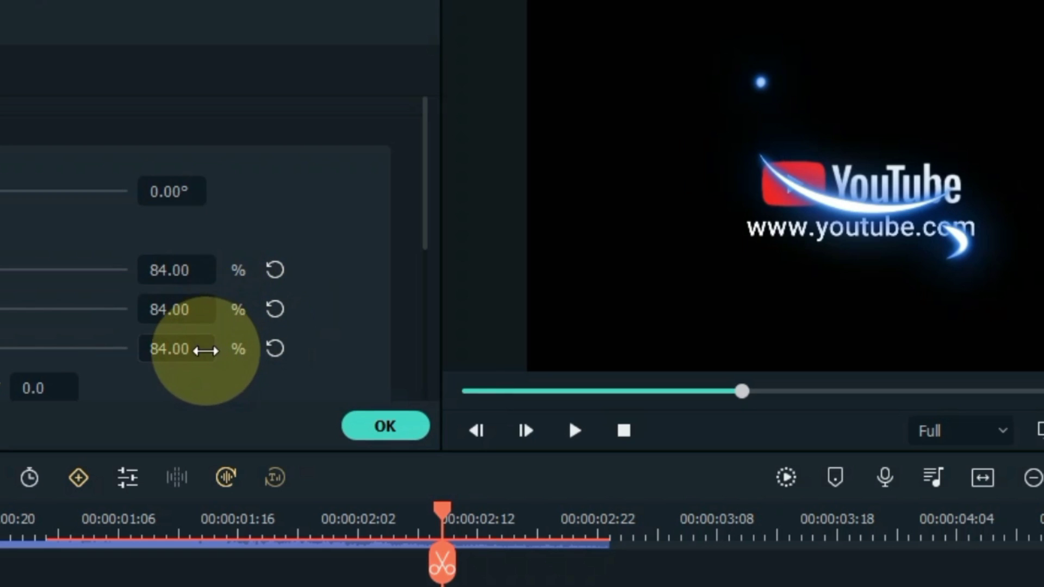
drag(205, 348, 172, 350)
drag(76, 390, 28, 389)
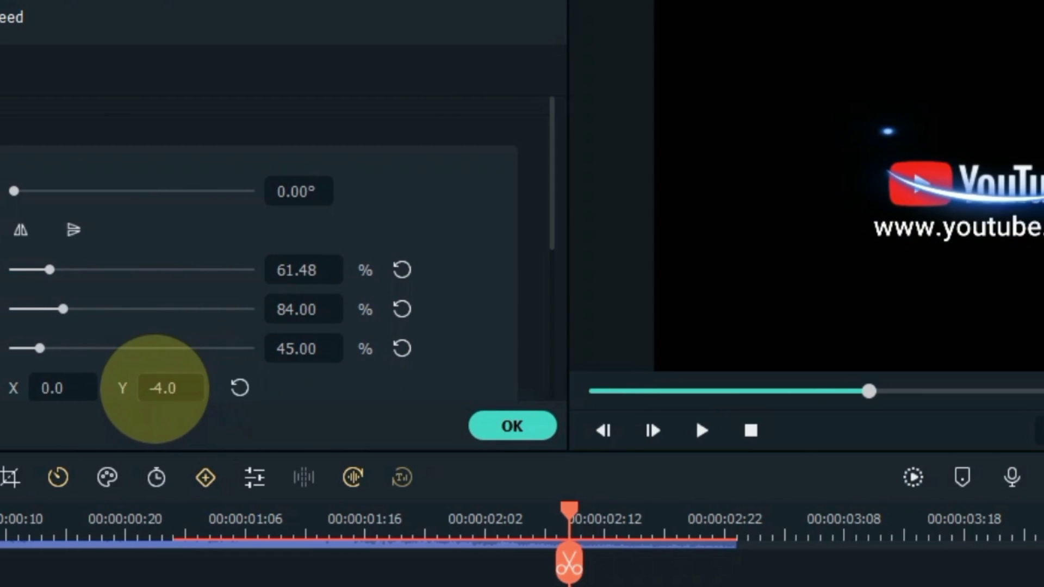
drag(154, 388, 122, 385)
click(402, 519)
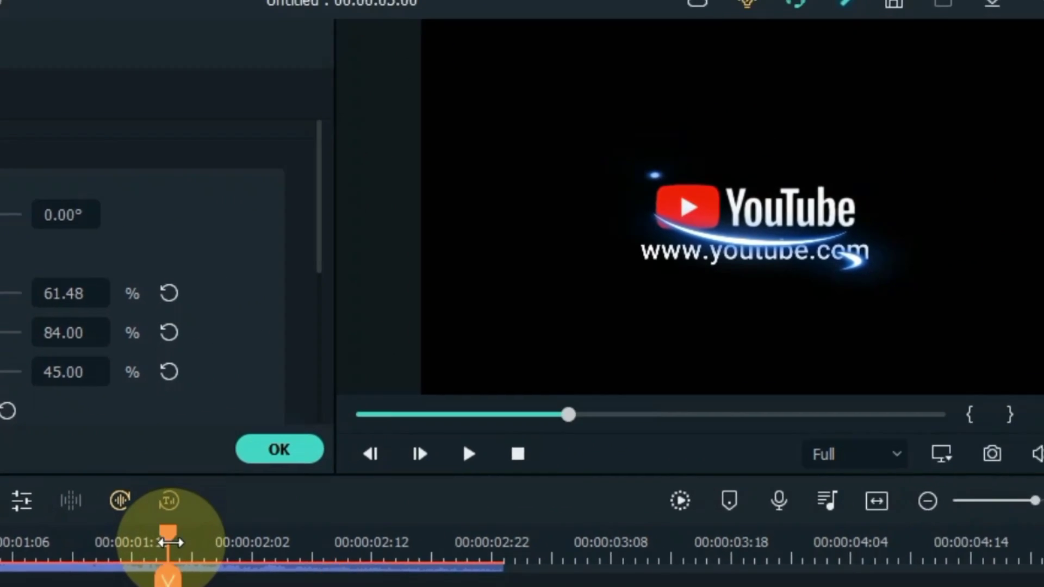
key(space)
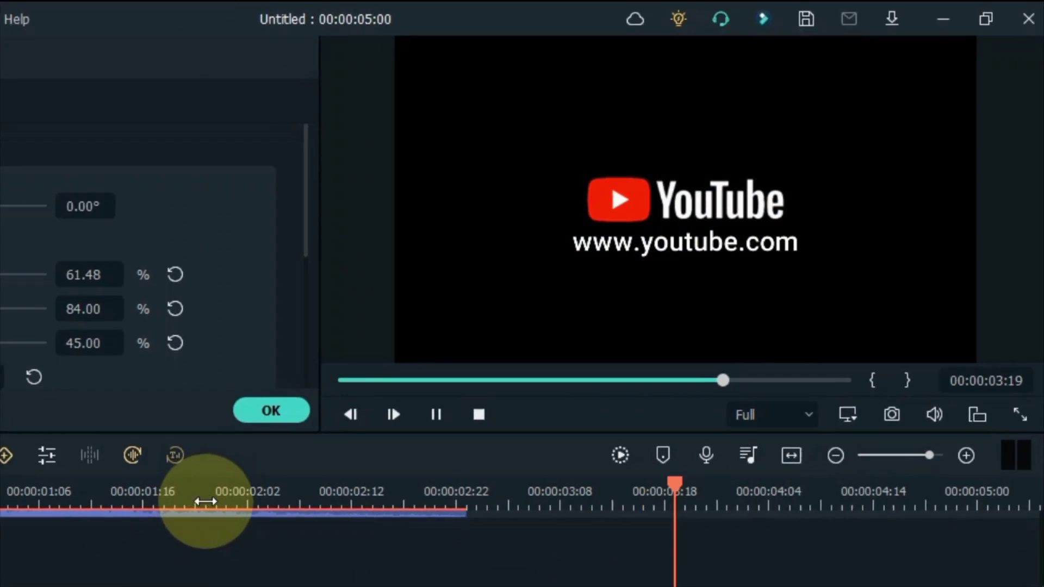
click(168, 501)
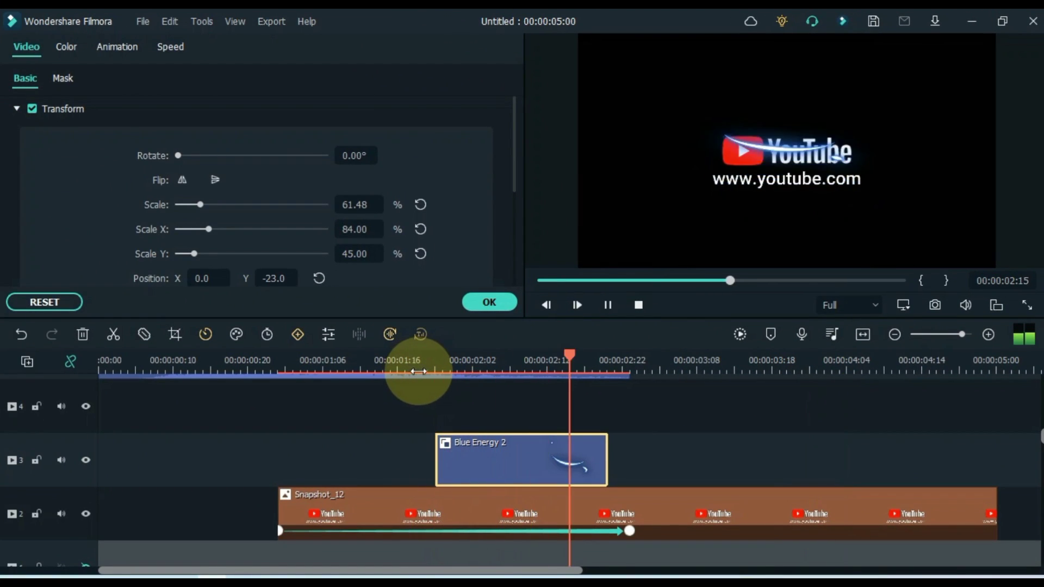
- Apply Blue Energy 2's settings and add Blue Energy 1 on track 4 above it
click(490, 302)
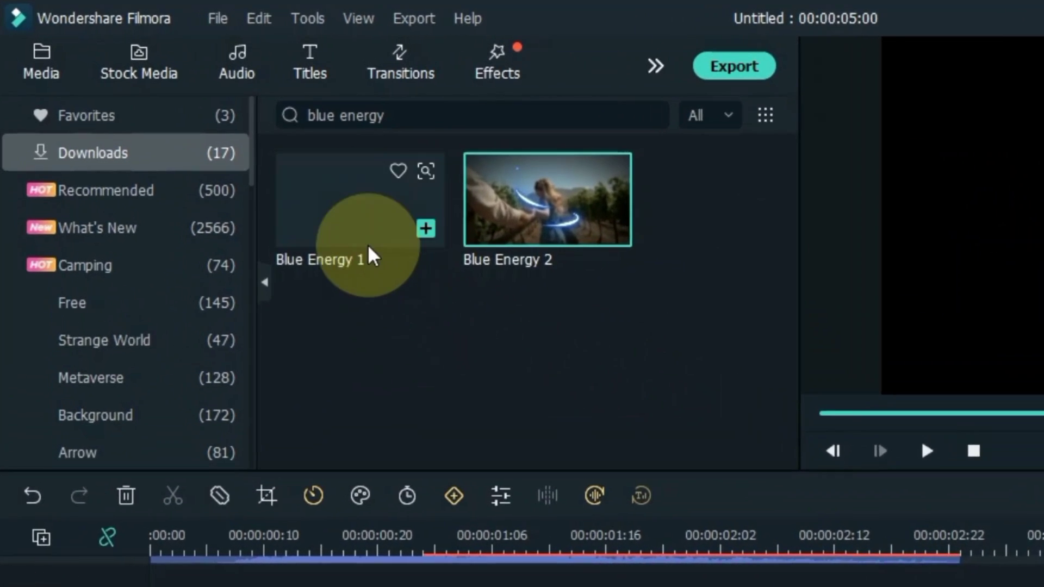
drag(280, 190, 530, 475)
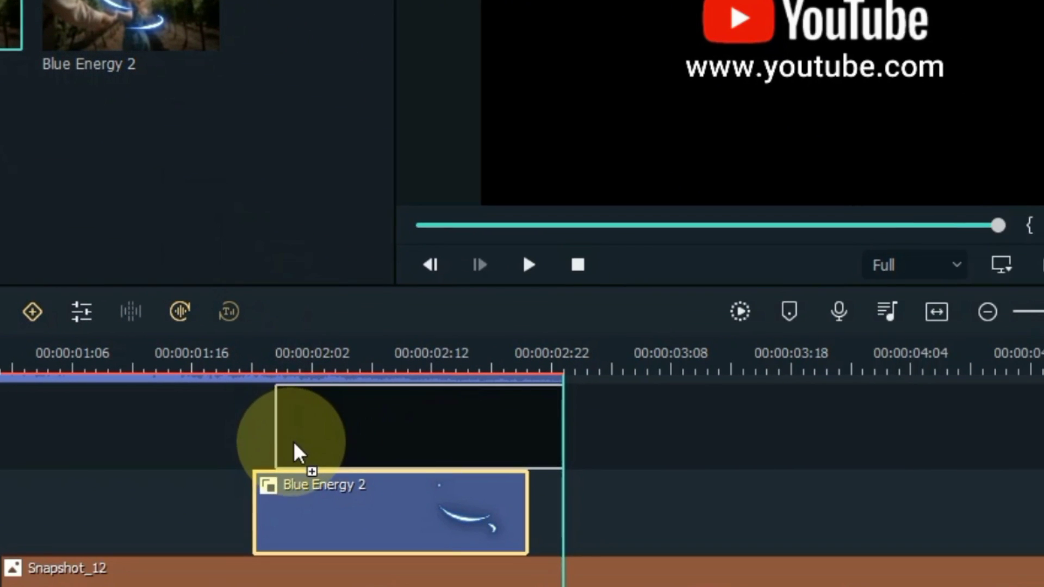
drag(294, 443, 422, 446)
click(336, 367)
key(space)
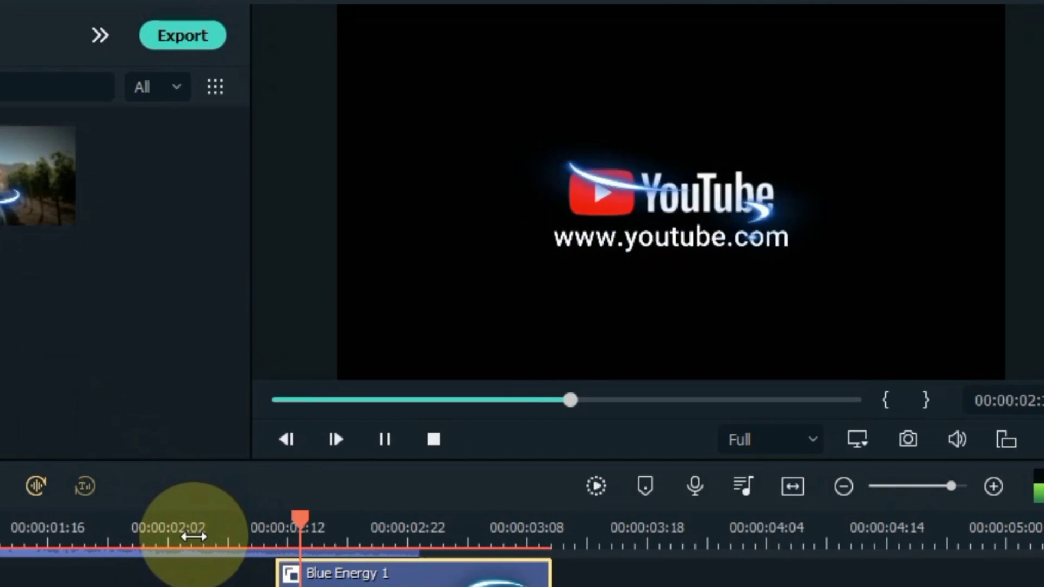
- Flatten Blue Energy 1 by dragging its top and bottom edges in the preview
double_click(323, 582)
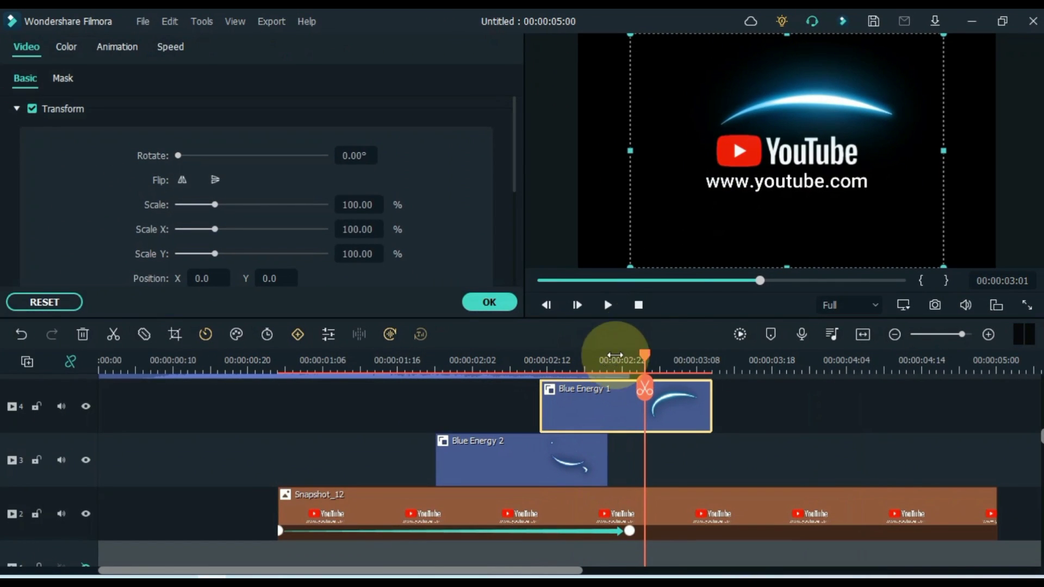
drag(786, 37, 779, 121)
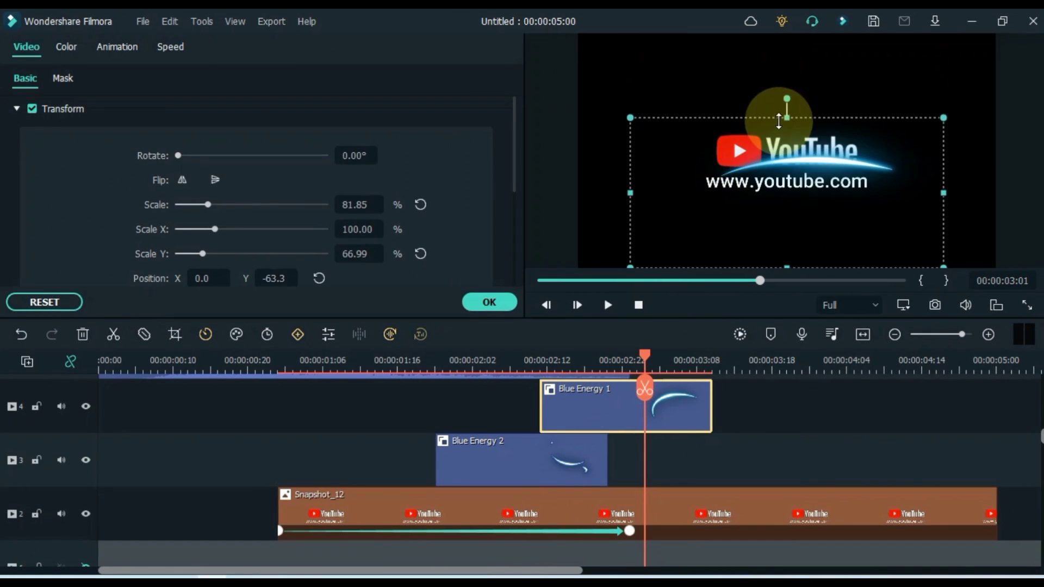
mouse_move(788, 267)
mouse_down()
mouse_move(796, 231)
mouse_move(794, 278)
mouse_up()
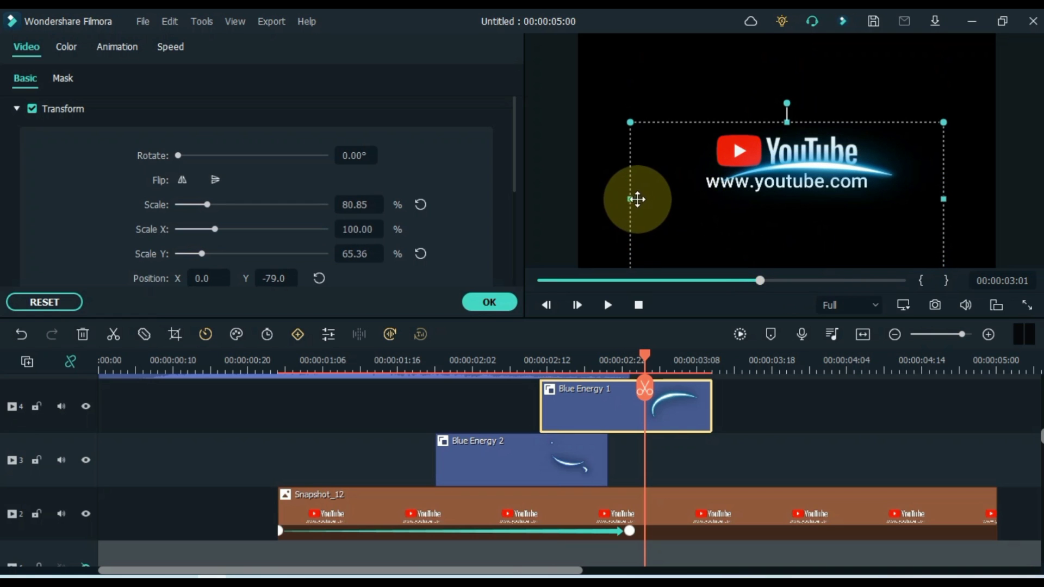
click(543, 370)
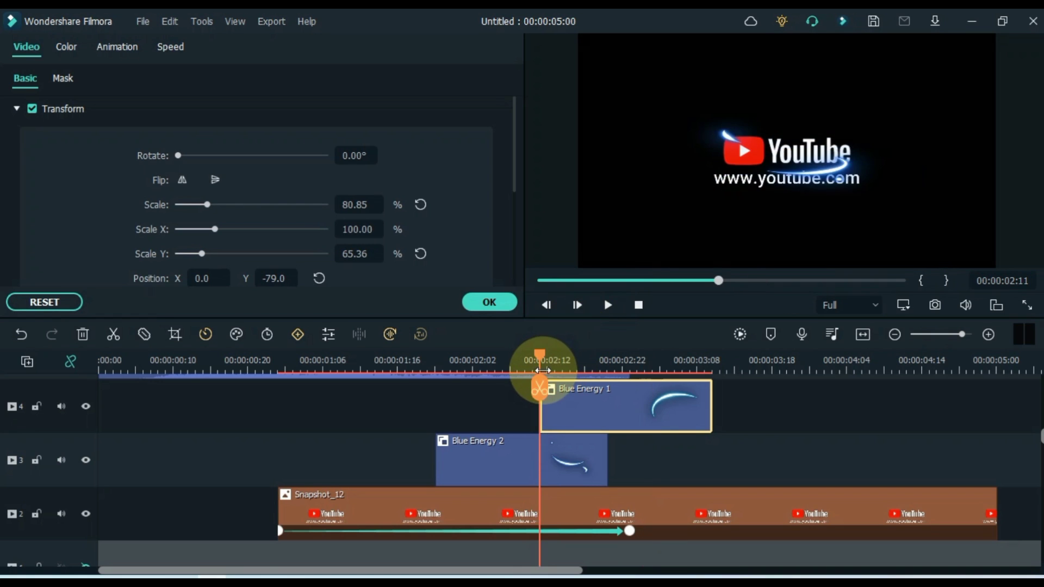
key(space)
click(546, 374)
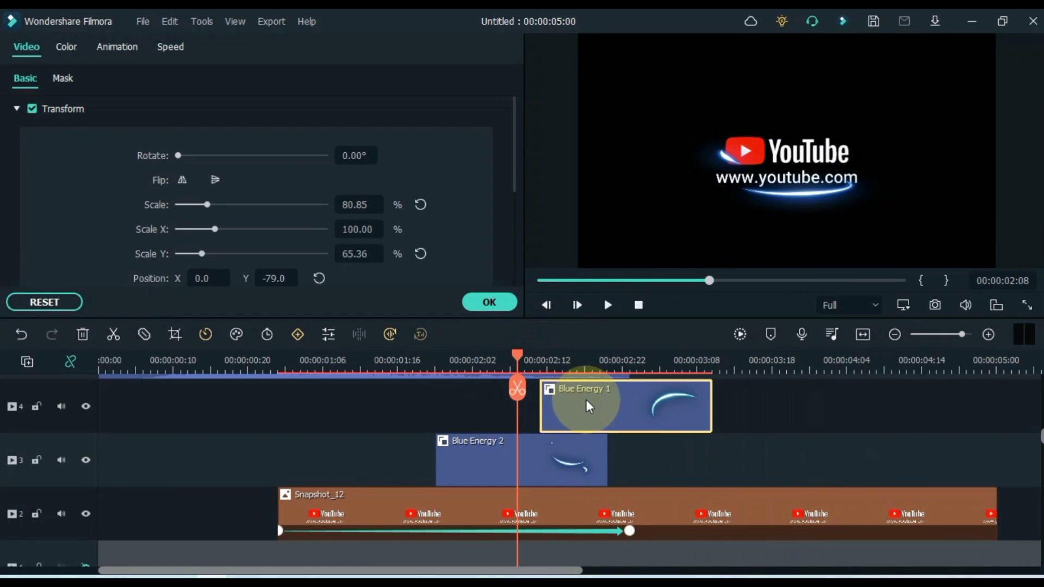
- Start Blue Energy 1 slightly earlier, position it at X -16, Y -33, and apply
drag(584, 401, 554, 400)
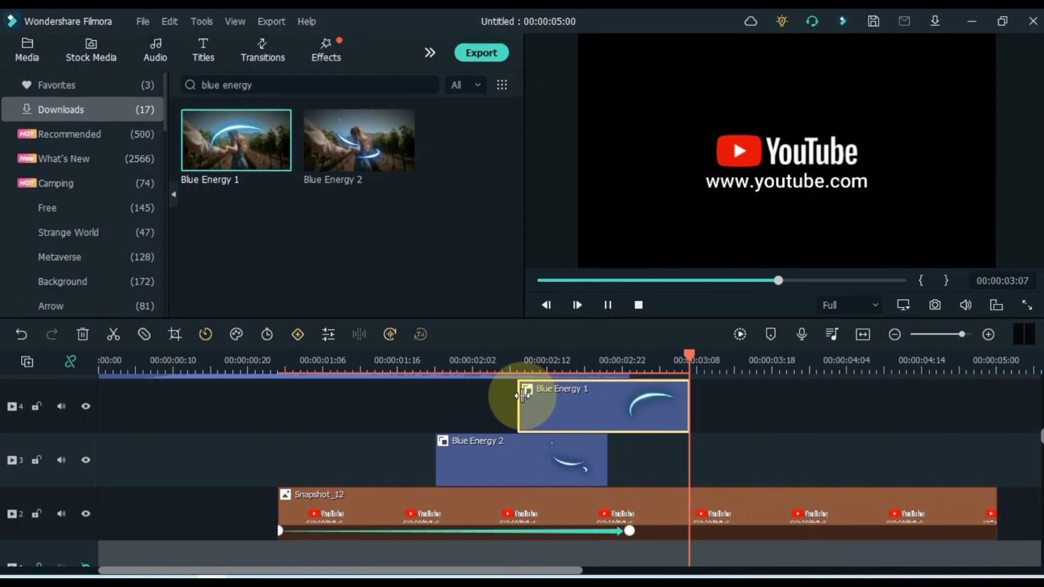
click(556, 407)
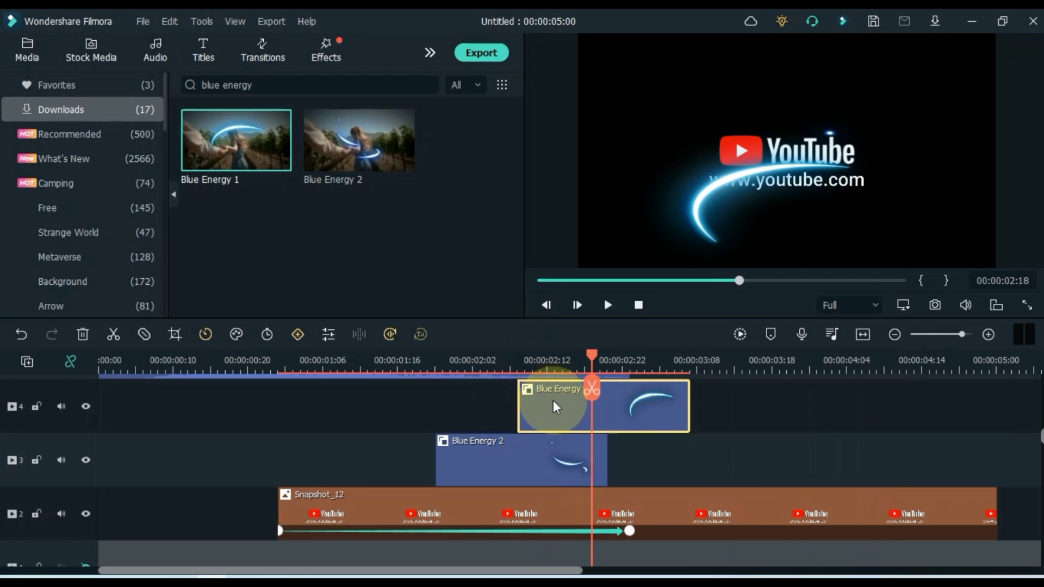
double_click(555, 411)
mouse_move(279, 276)
mouse_down()
mouse_move(317, 276)
mouse_move(279, 286)
mouse_up()
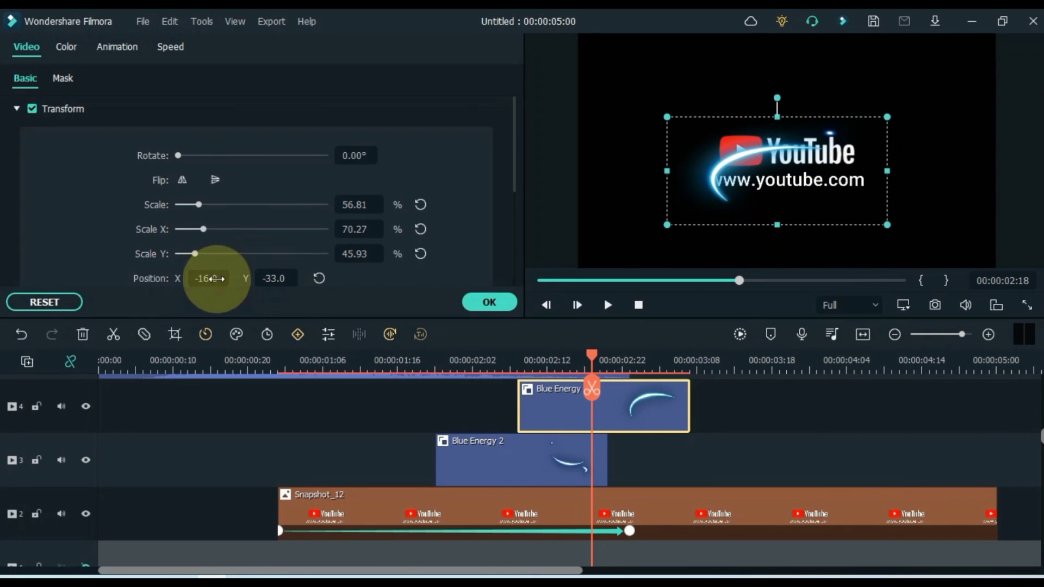
key(space)
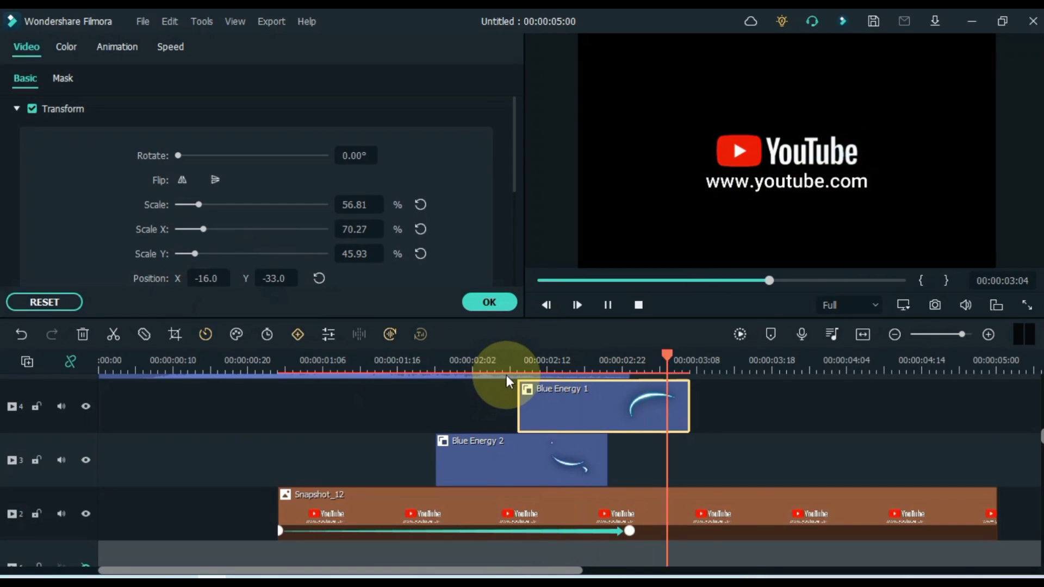
click(494, 300)
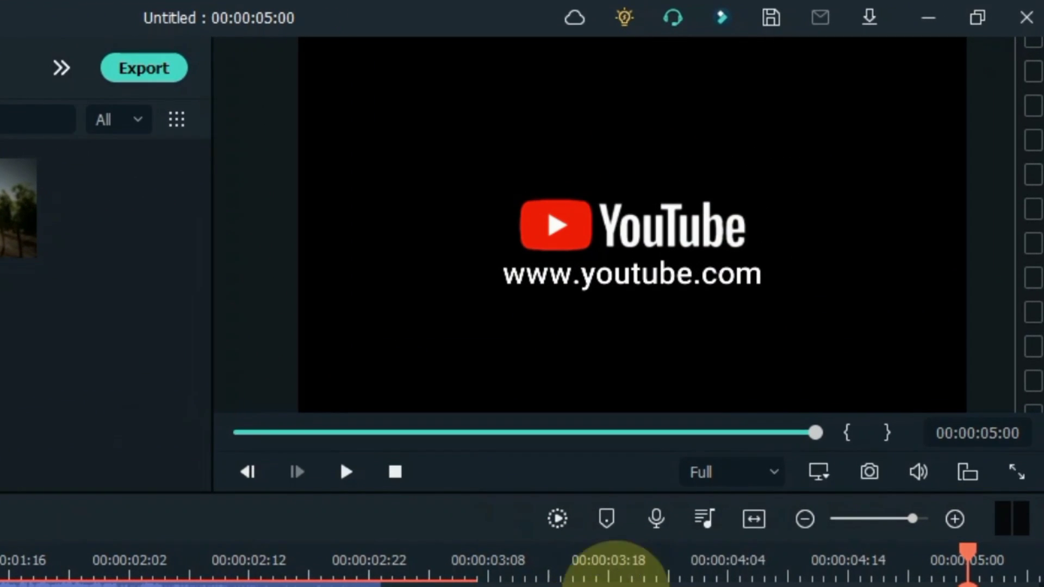
- Preview the full YouTube logo intro from the beginning
key(space)
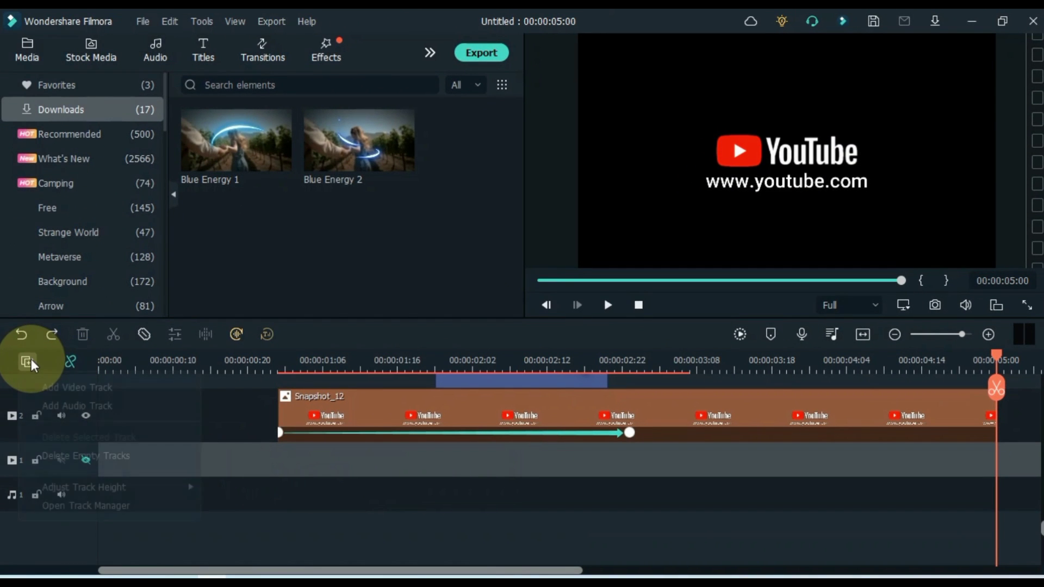
- Delete the empty tracks and lay Music on audio track 1 from the timeline start
click(90, 456)
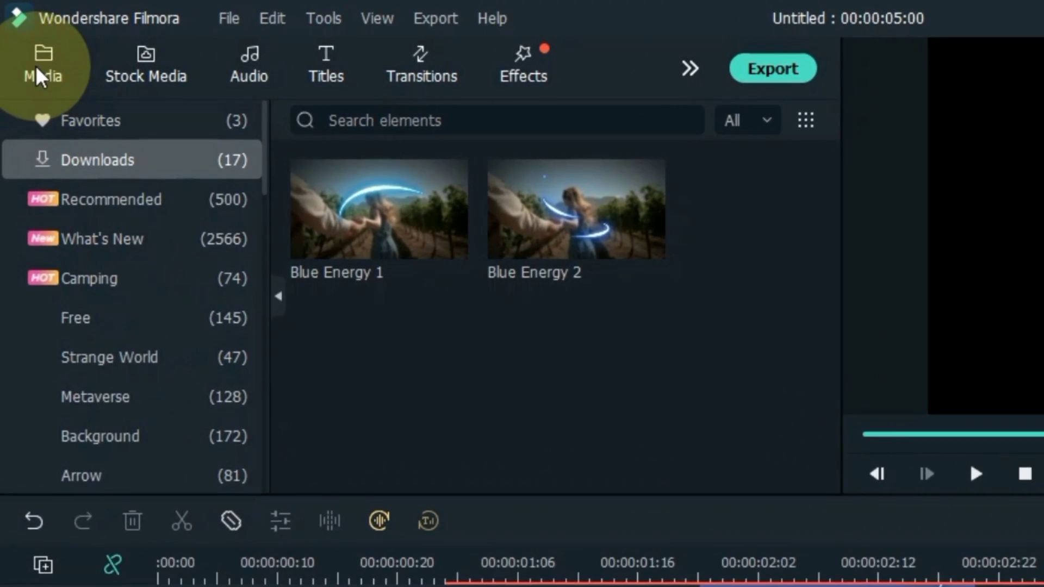
click(36, 59)
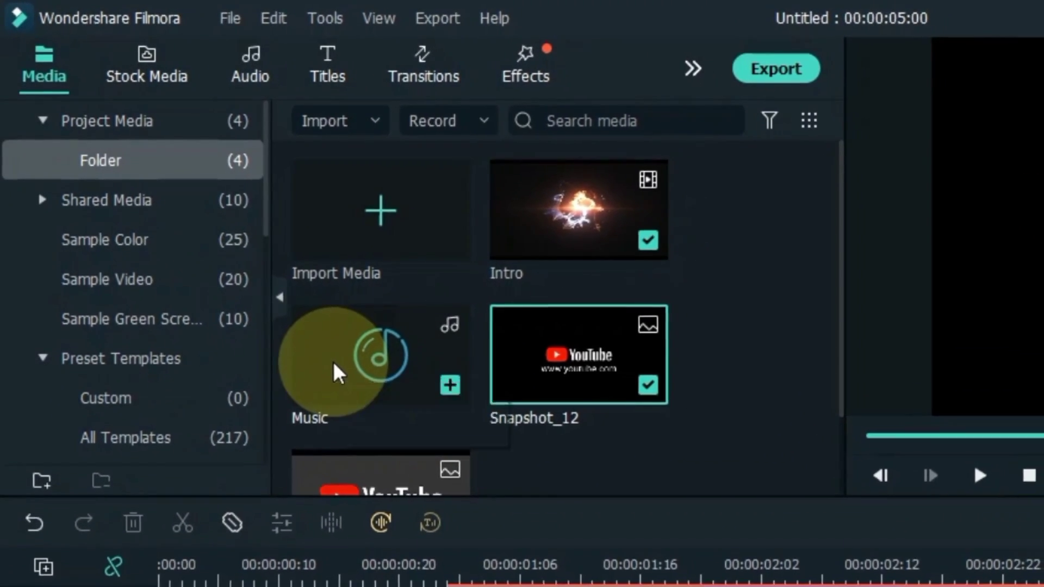
double_click(336, 366)
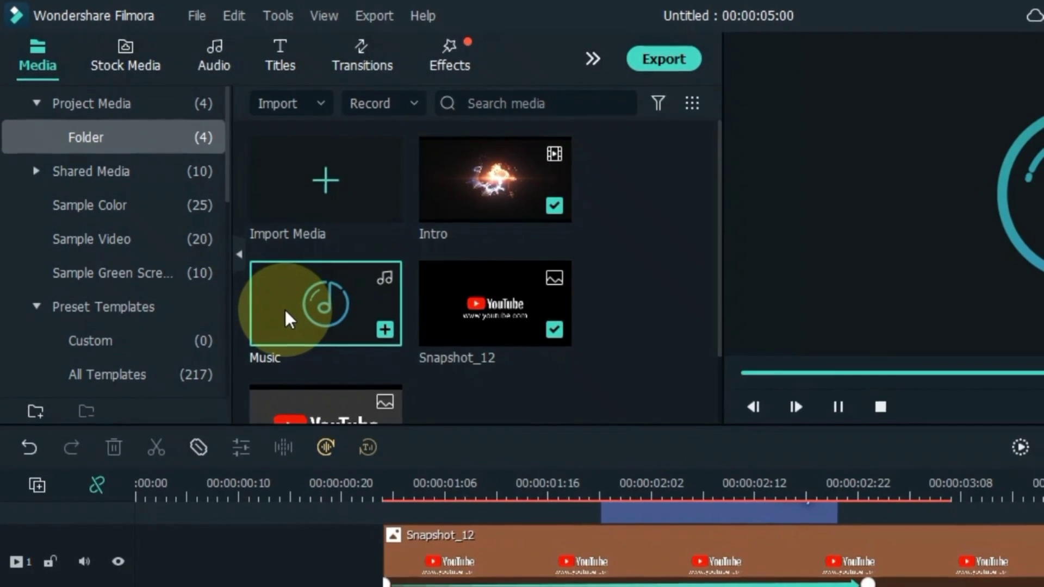
drag(282, 308, 117, 416)
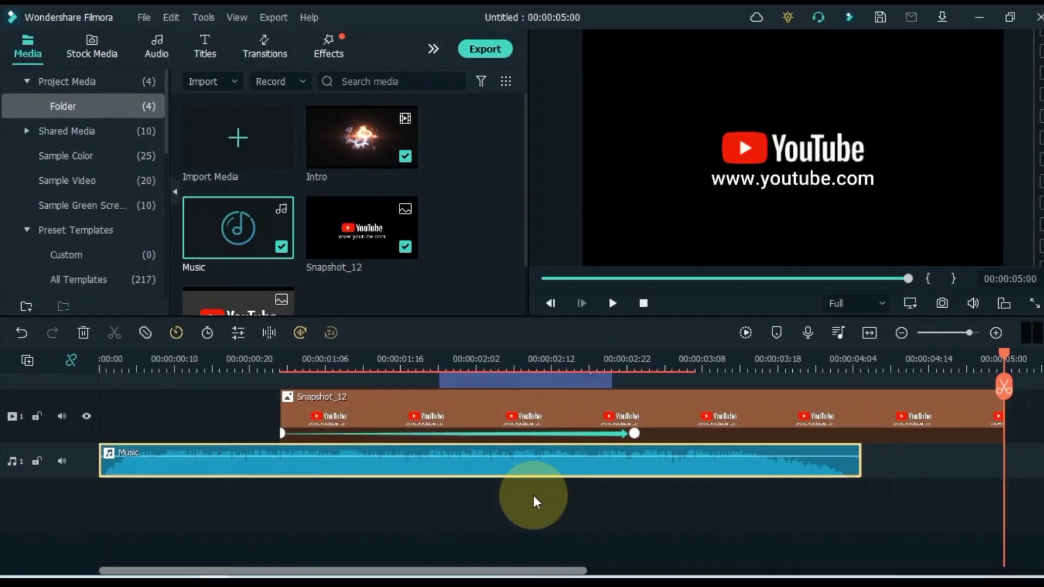